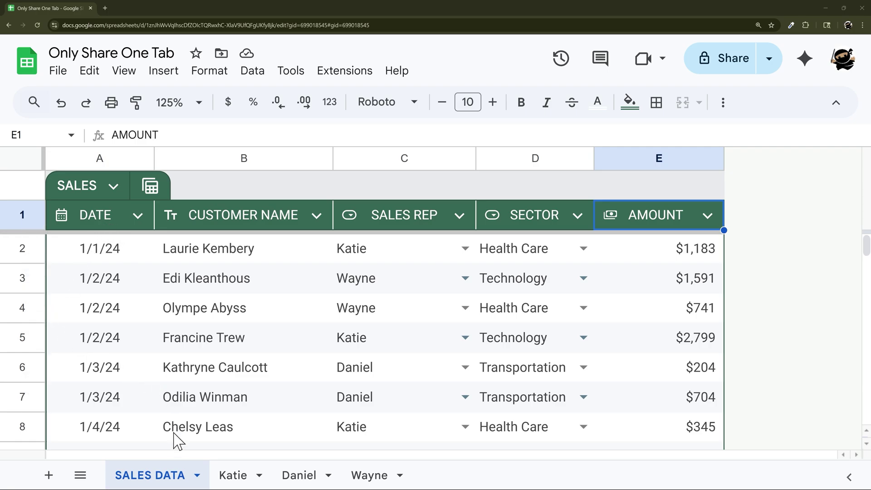
Copy the SALES DATA sheet to a new spreadsheet, open it, and select columns A–E
right_click(156, 475)
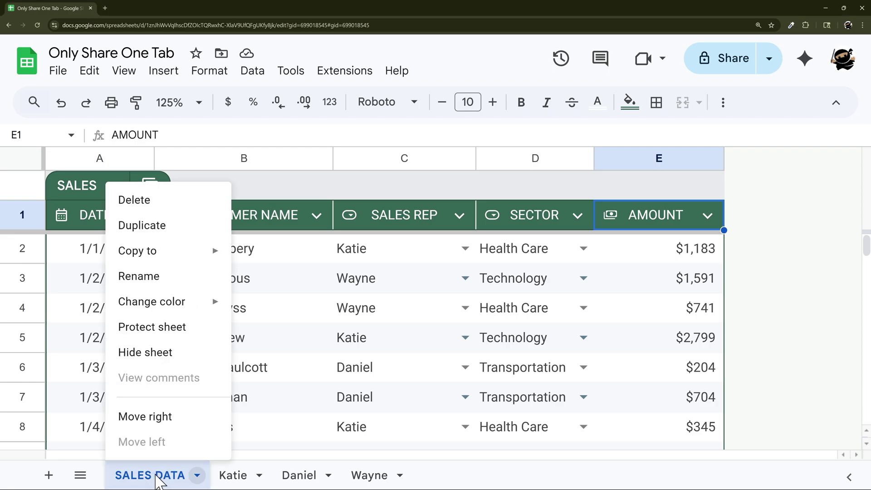
mouse_move(164, 255)
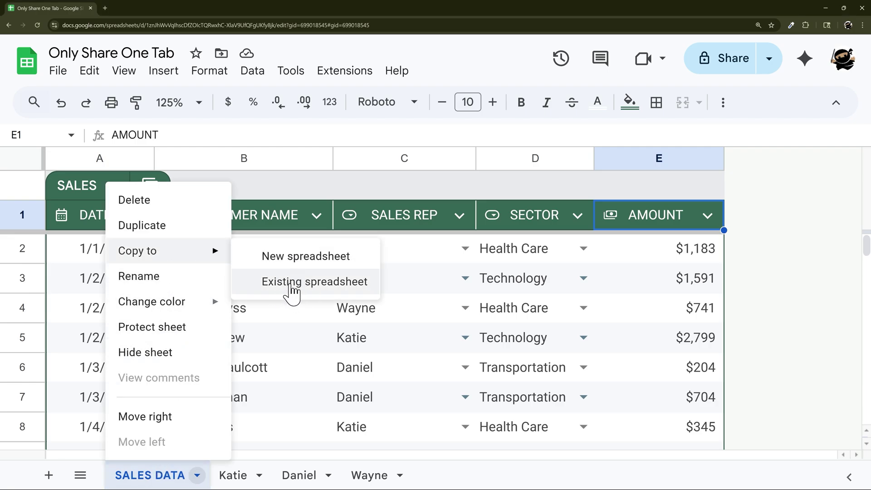
click(296, 257)
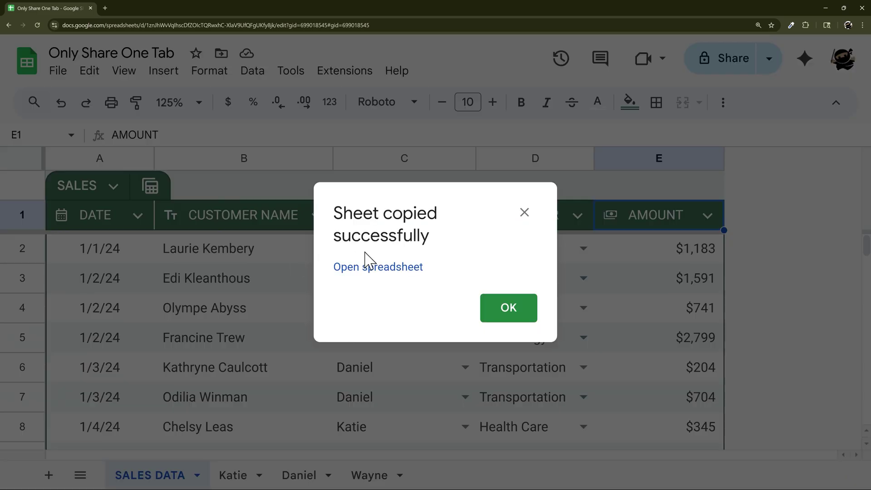
click(365, 266)
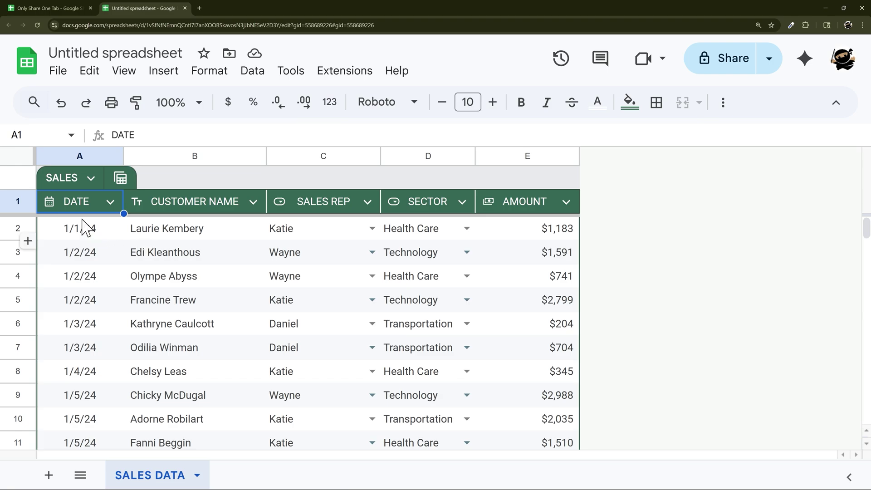
drag(74, 154, 551, 177)
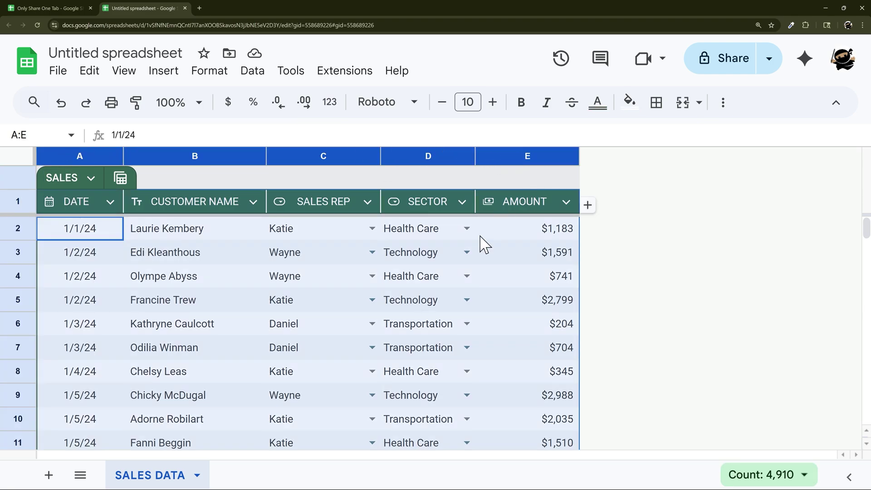
Back in the original, dismiss the copy confirmation and change C2's sales rep to Wayne
click(47, 8)
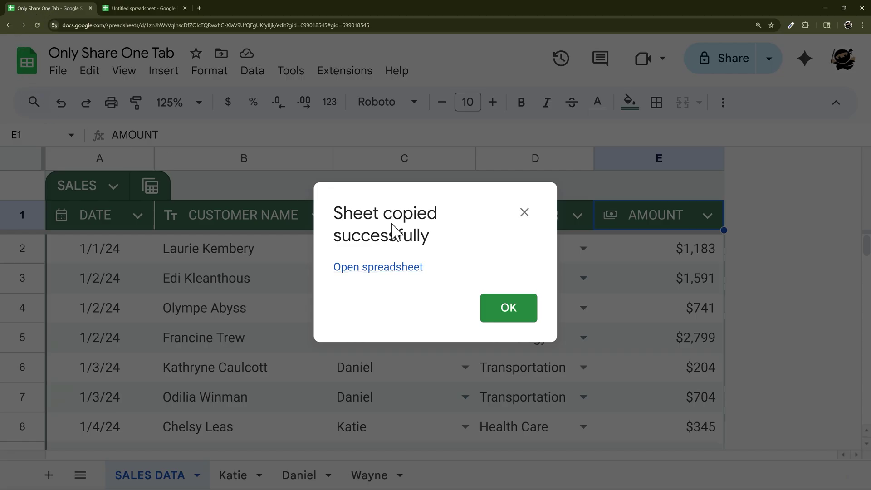
click(525, 317)
click(405, 252)
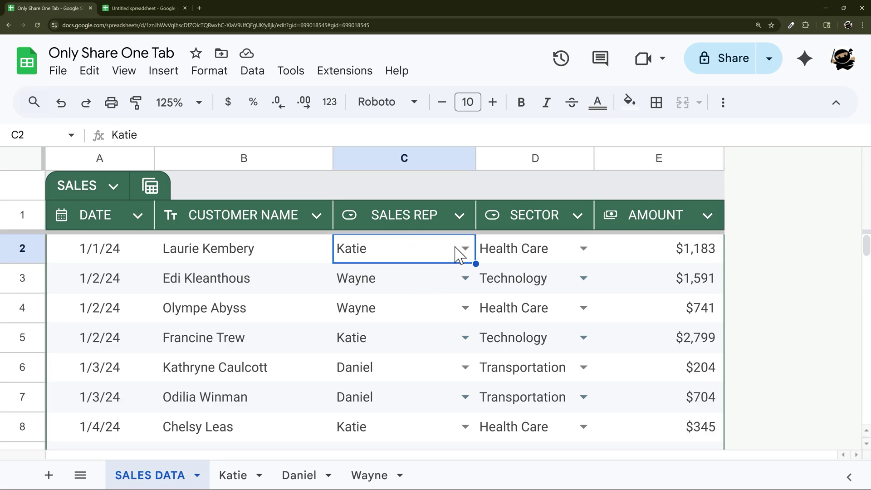
click(463, 249)
click(355, 297)
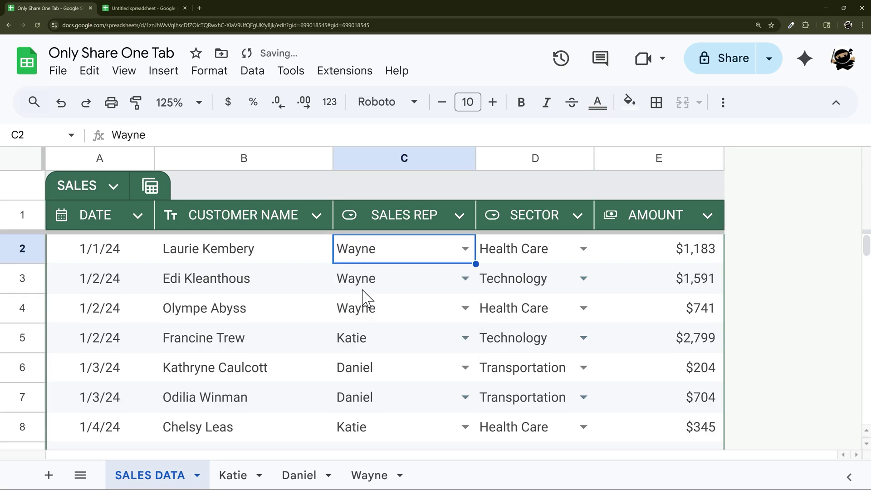
Compare row 2 in the Untitled copy, which stays unchanged, then reopen C2's rep choices
drag(117, 249, 399, 249)
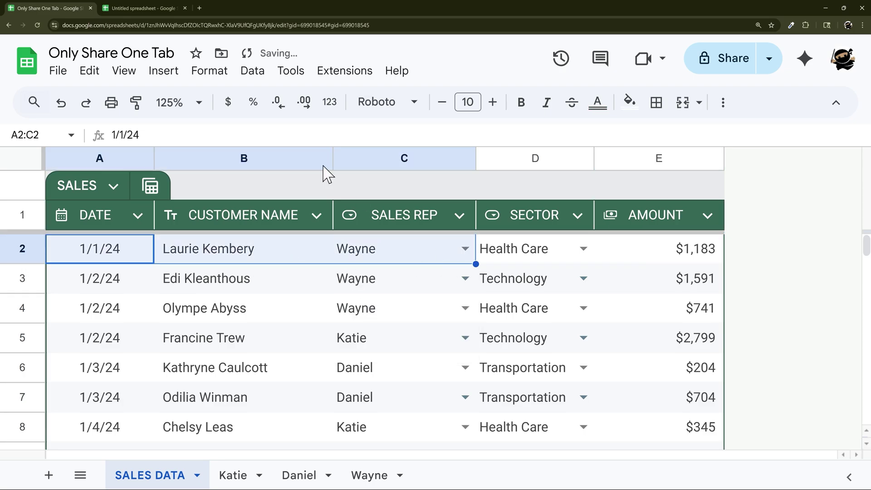
click(154, 6)
drag(107, 230, 426, 231)
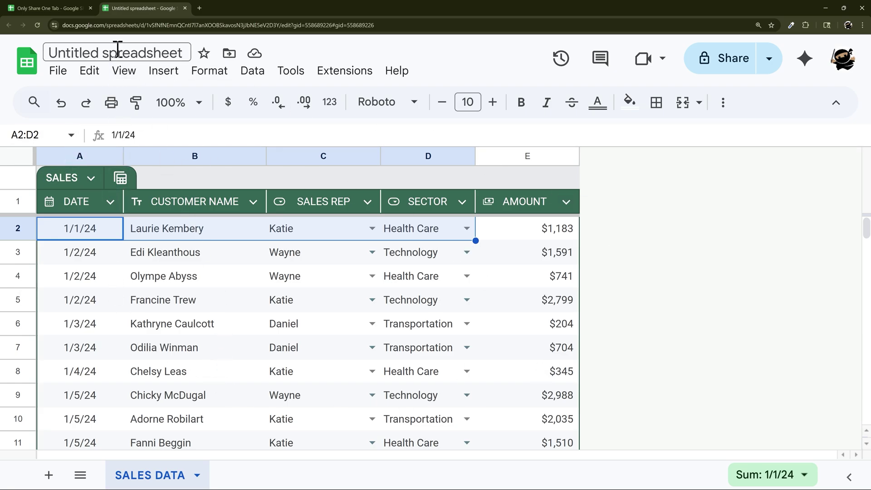
click(51, 9)
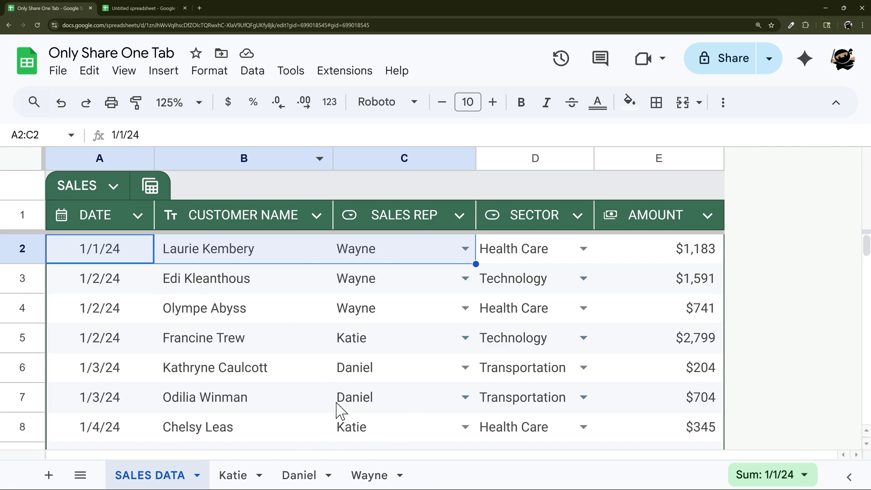
click(465, 248)
Set C2's rep back to Katie and inspect the Katie sheet's A2 QUERY formula
click(350, 274)
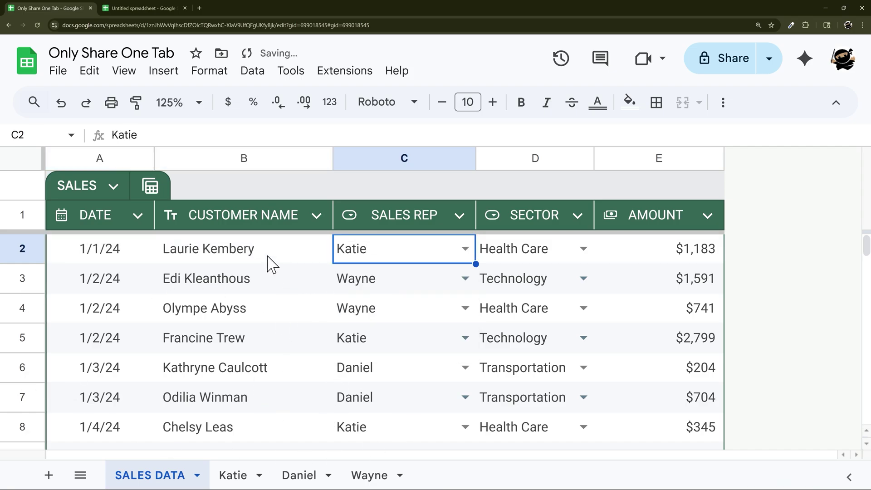
click(236, 477)
click(114, 258)
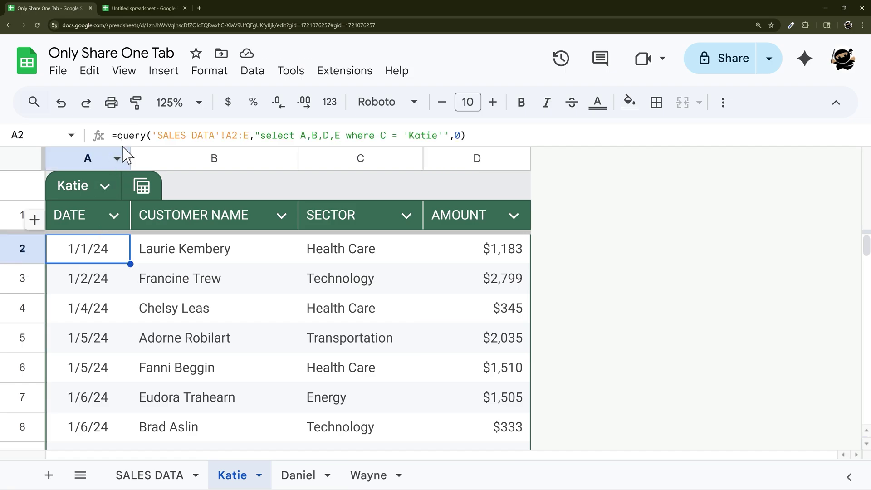
drag(490, 133, 114, 145)
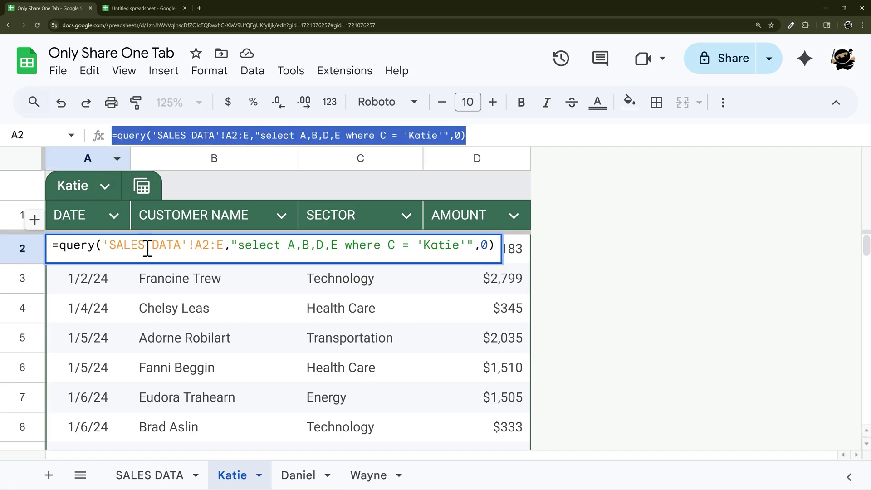
key(Escape)
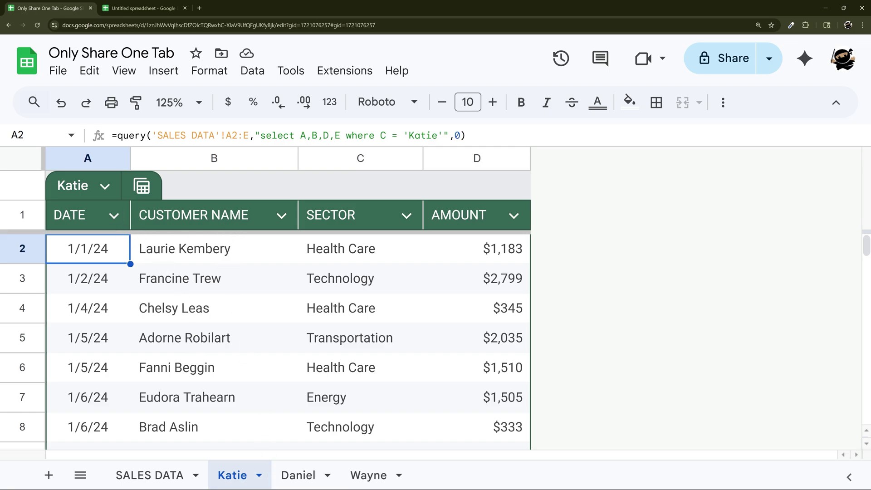
View the Daniel and Wayne sheets and inspect Wayne's A2 QUERY formula
click(298, 475)
click(368, 475)
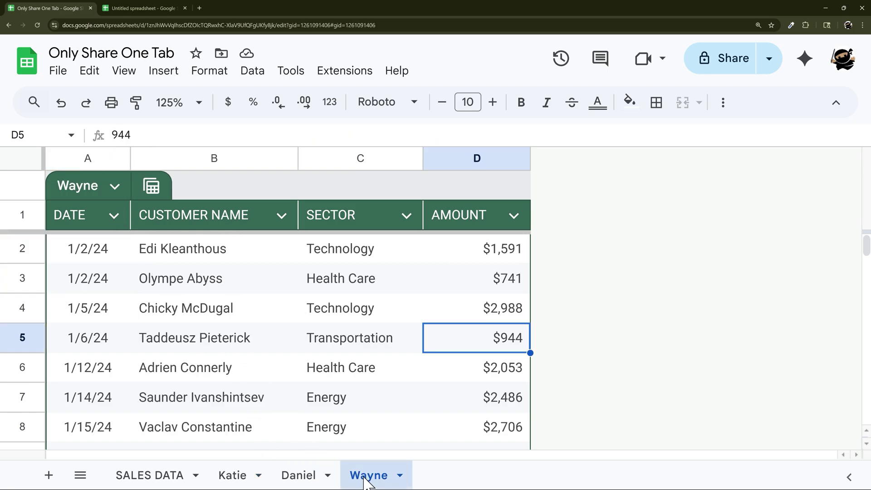
click(113, 253)
drag(477, 136, 74, 140)
key(Escape)
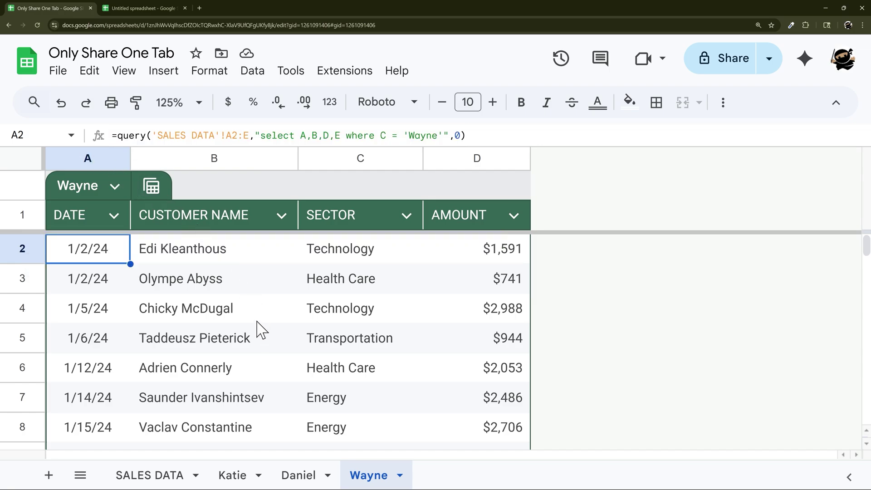
Copy the Katie sheet to a new spreadsheet, where A2 shows a #REF! error
click(232, 474)
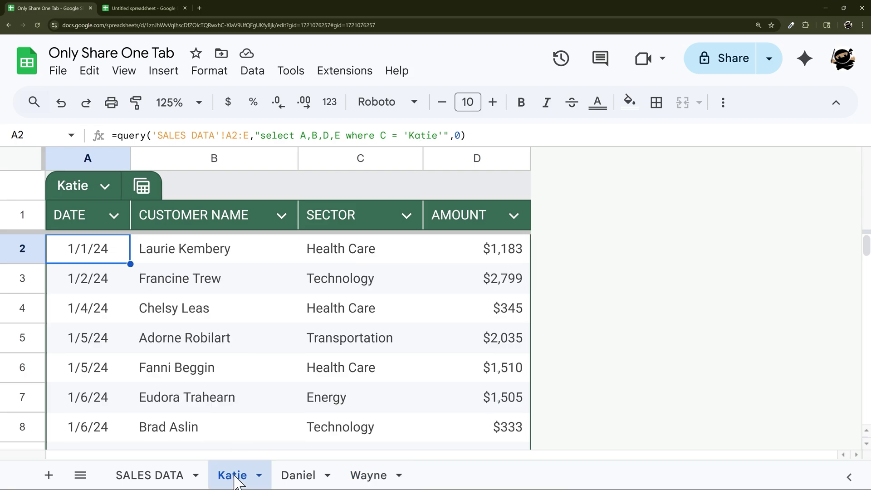
click(259, 475)
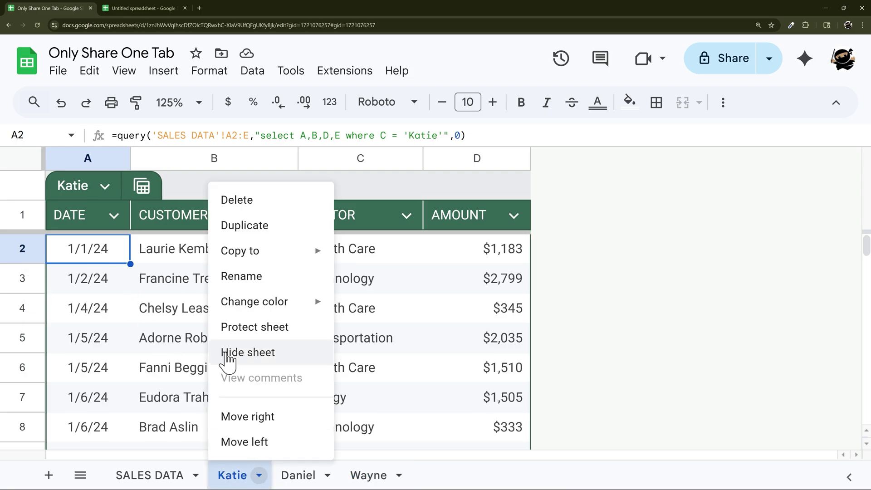
mouse_move(241, 252)
click(393, 261)
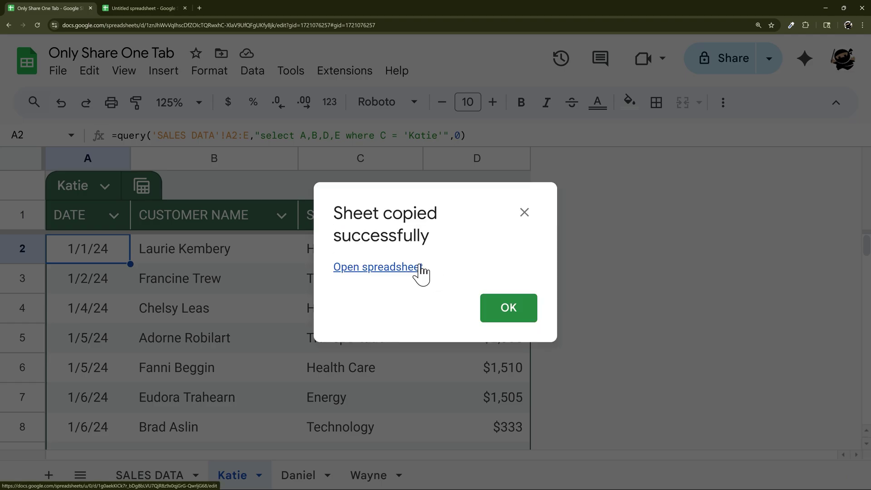
click(410, 268)
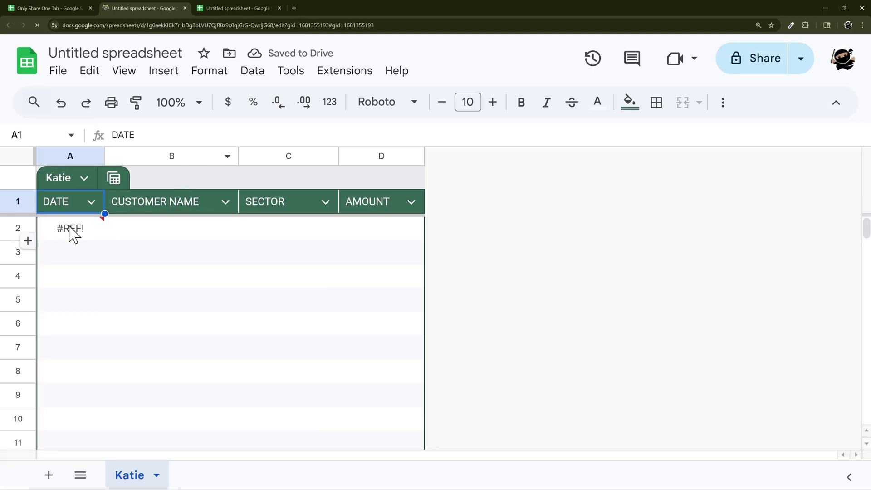
click(69, 228)
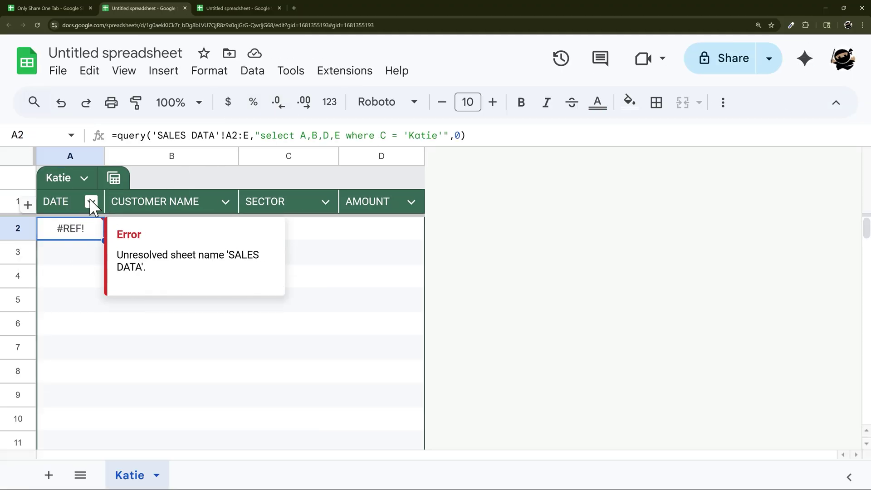
click(77, 8)
click(492, 318)
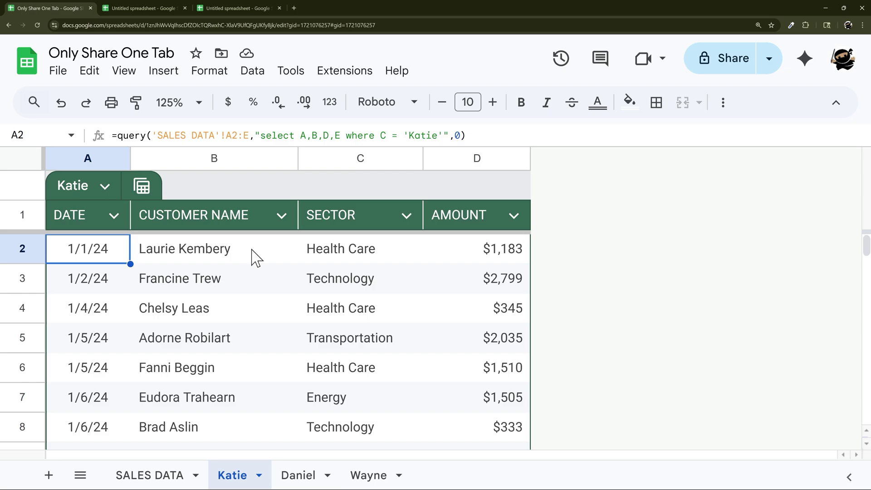
click(129, 6)
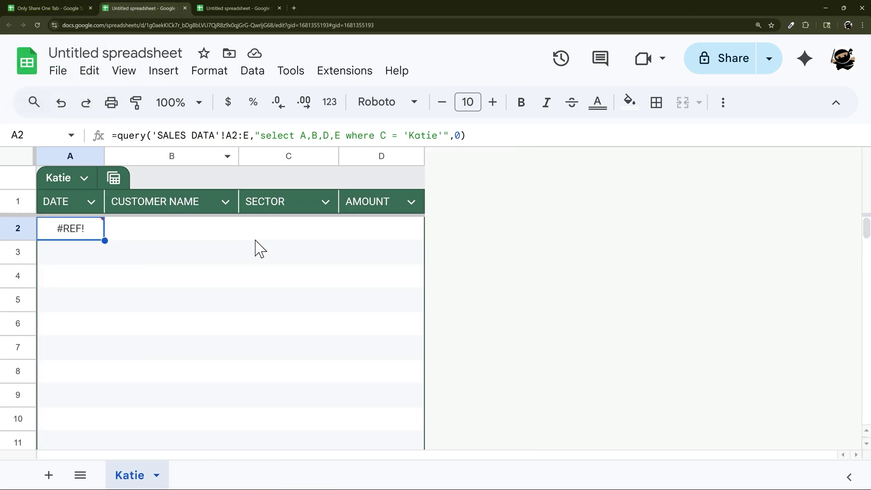
Replace A2 with an IMPORTRANGE formula using the source spreadsheet ID copied from its URL
key(Delete)
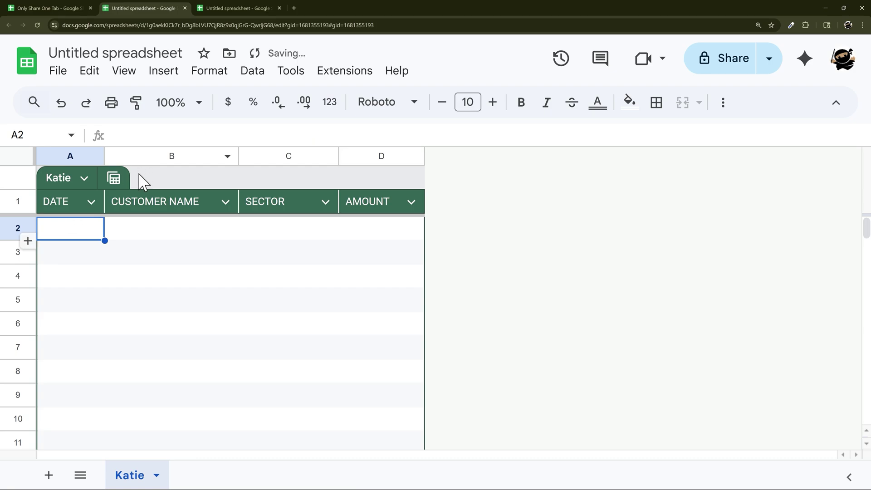
text(=)
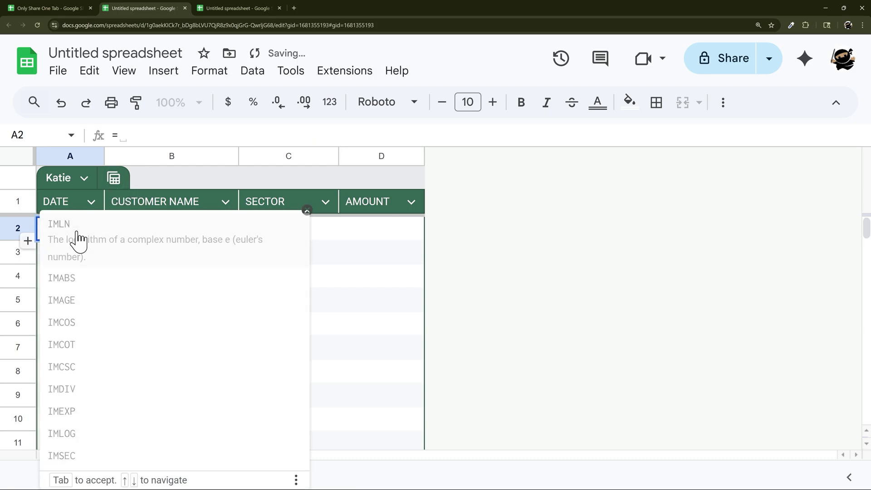
text(importrange()
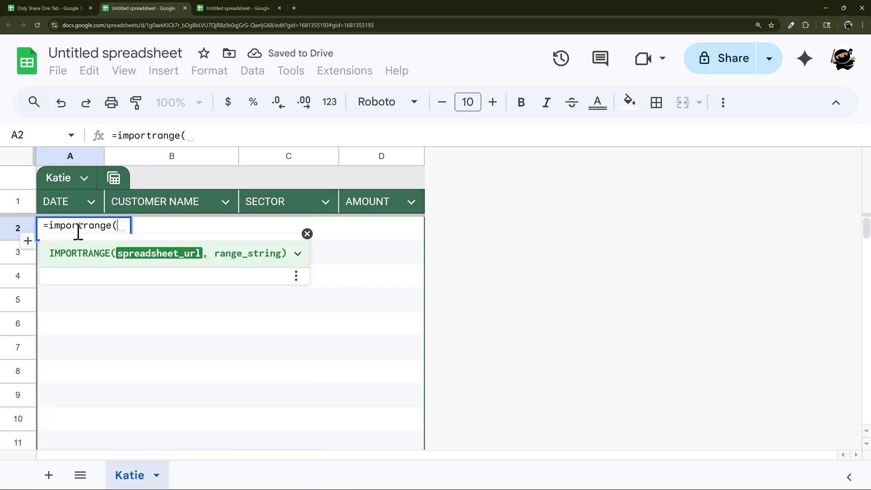
click(34, 6)
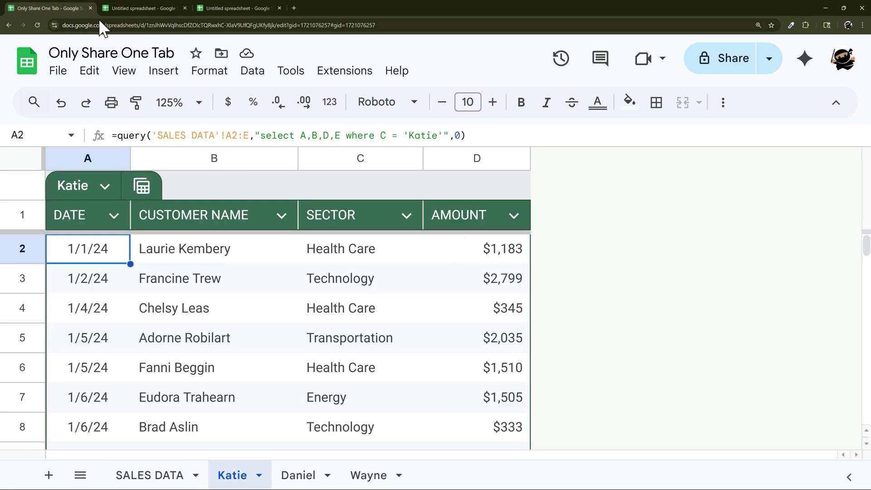
click(275, 25)
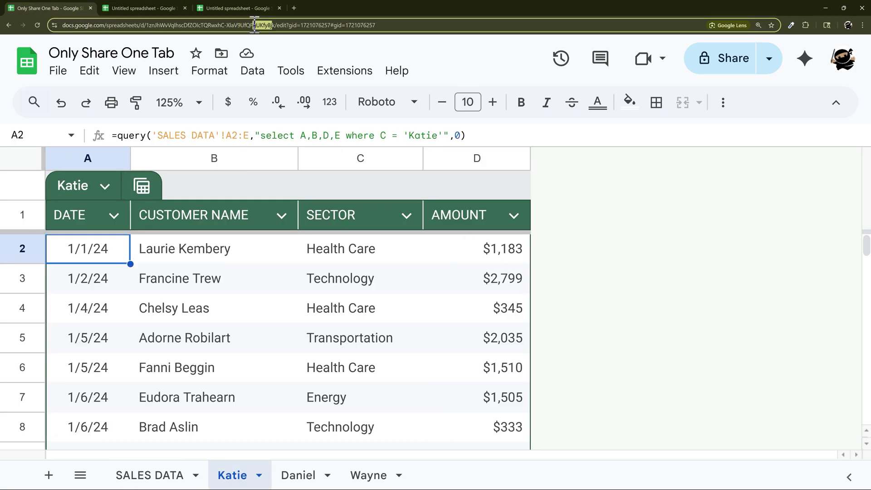
drag(271, 25, 166, 28)
click(294, 25)
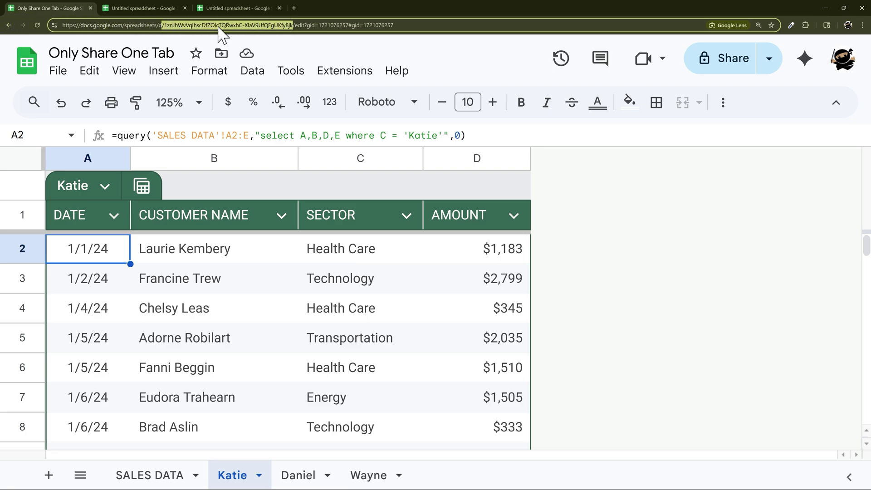
click(168, 25)
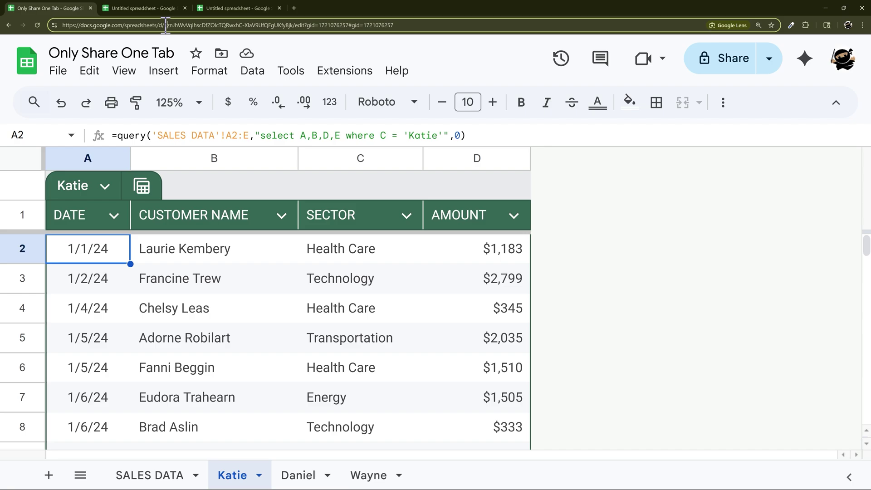
drag(166, 25, 291, 27)
key(ctrl+c)
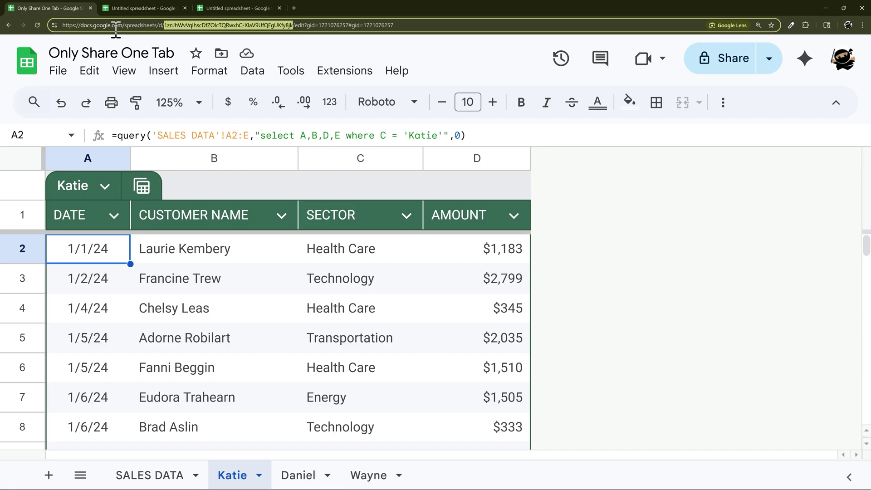
click(135, 7)
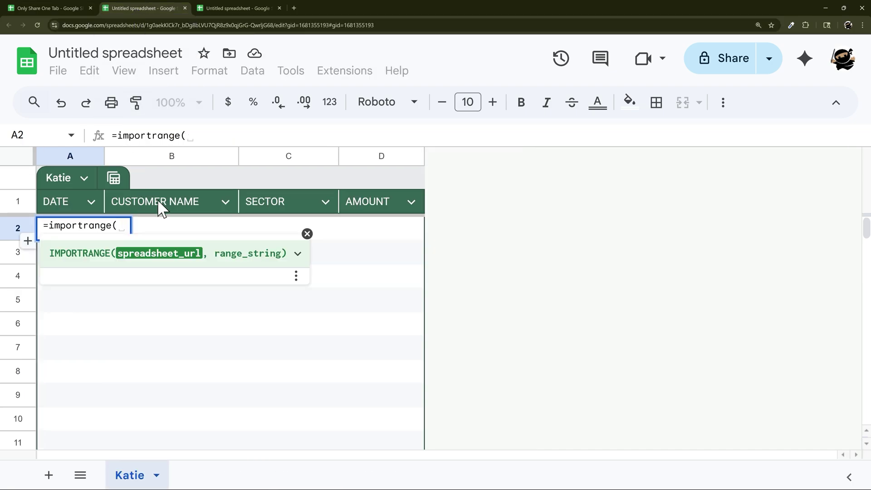
text(")
key(ctrl+v)
text(")
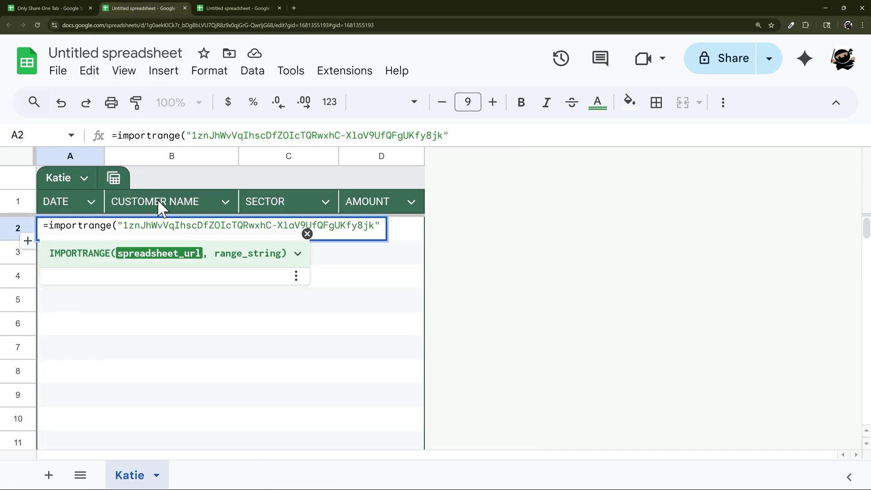
text(,)
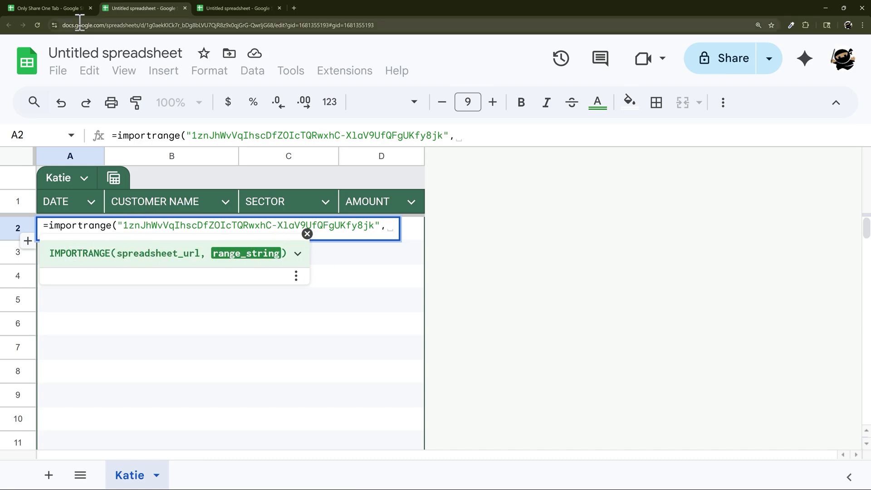
Finish the formula with the "Katie" range, commit it, and allow access between spreadsheets
click(70, 10)
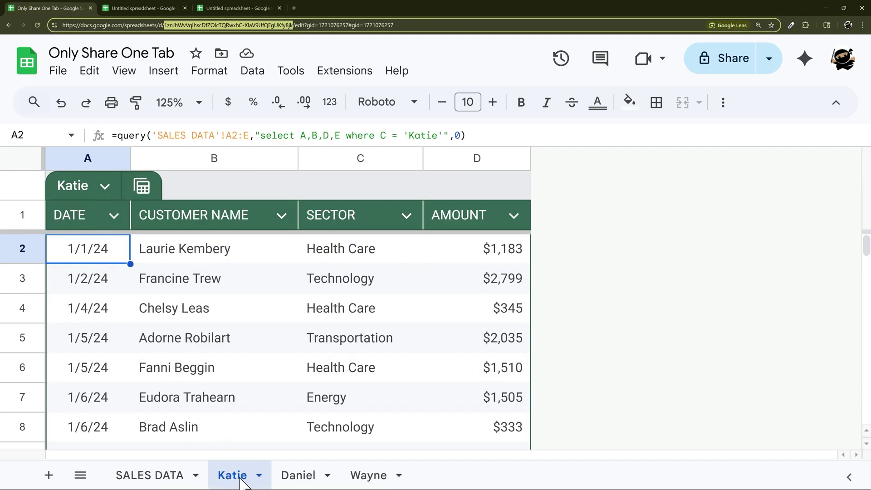
drag(92, 256, 476, 418)
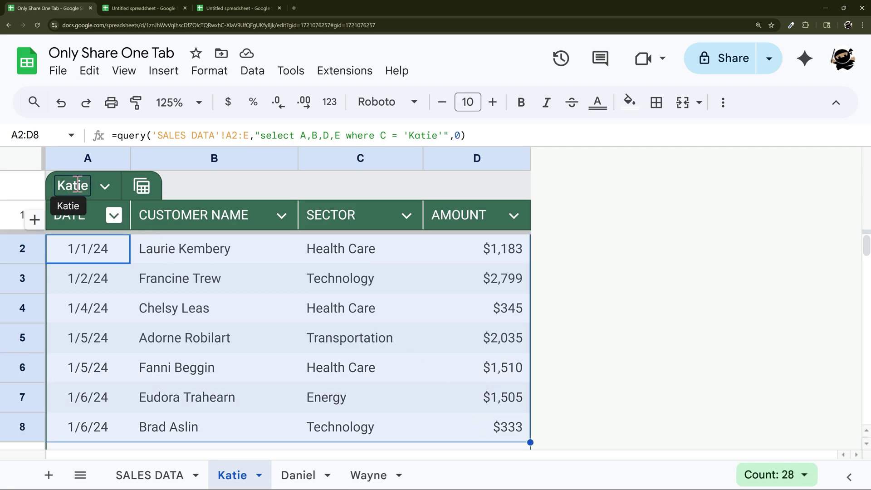
click(141, 7)
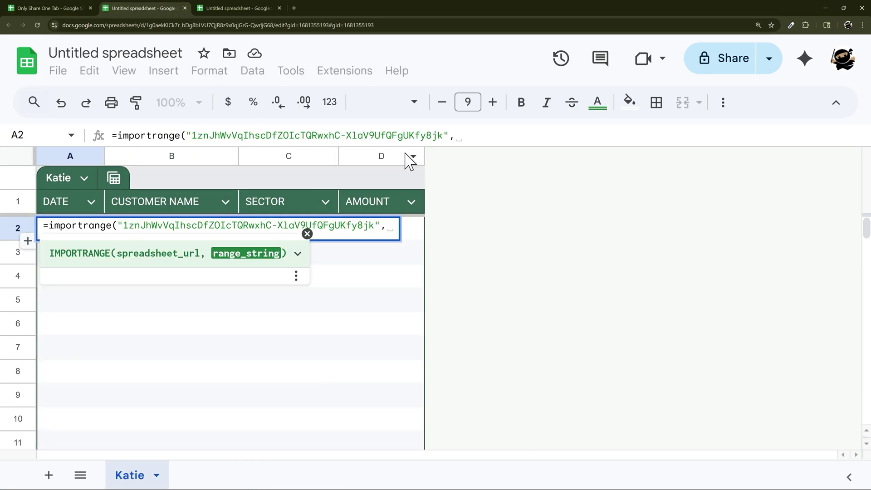
text("Ks)
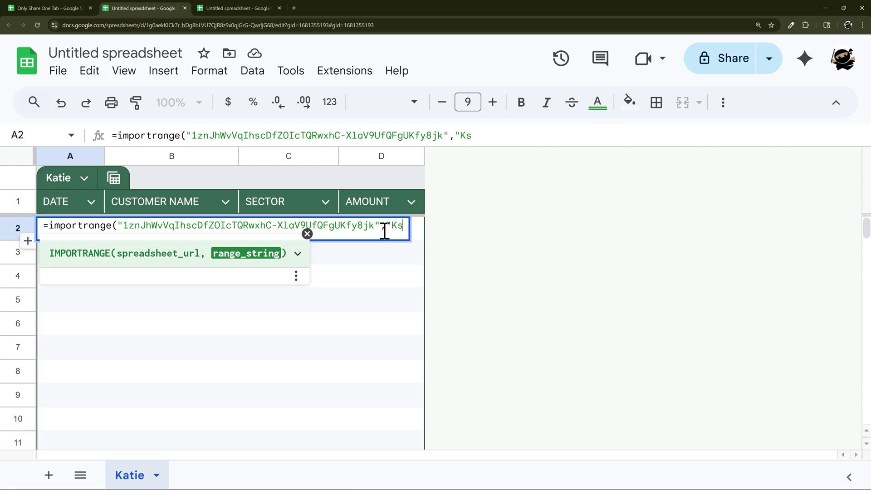
key(BackSpace)
text(aitie"))
key(Return)
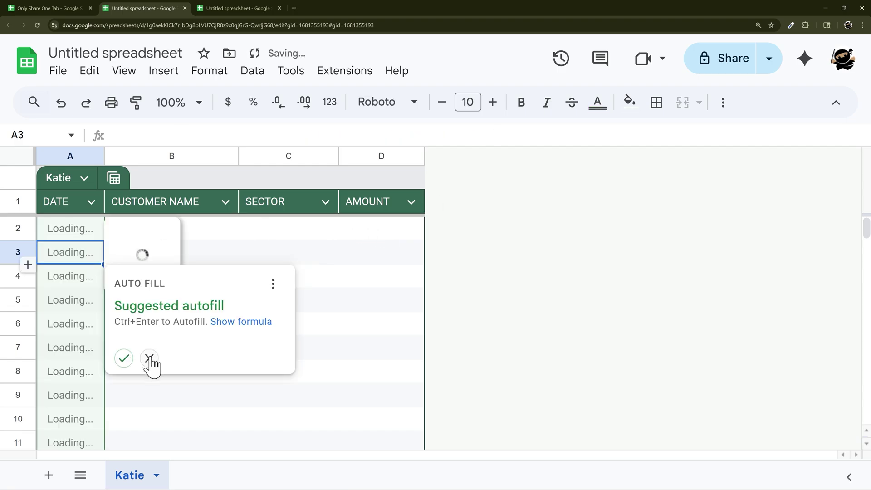
click(150, 359)
click(73, 232)
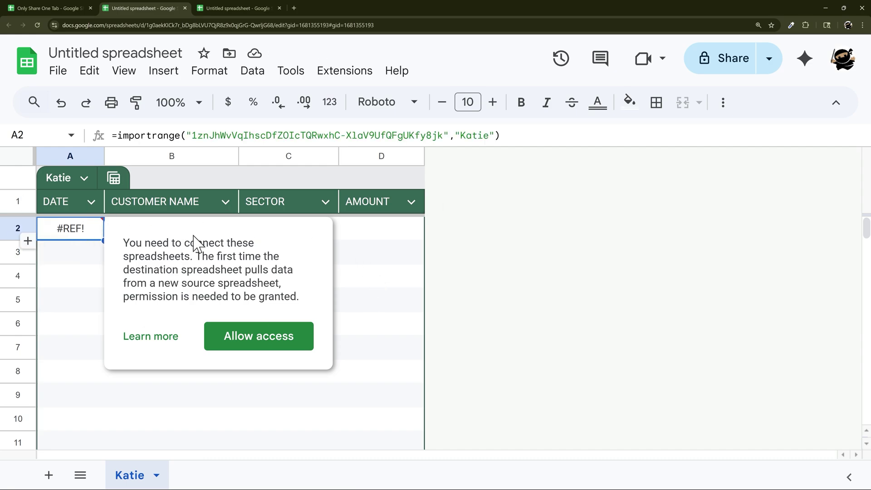
click(235, 338)
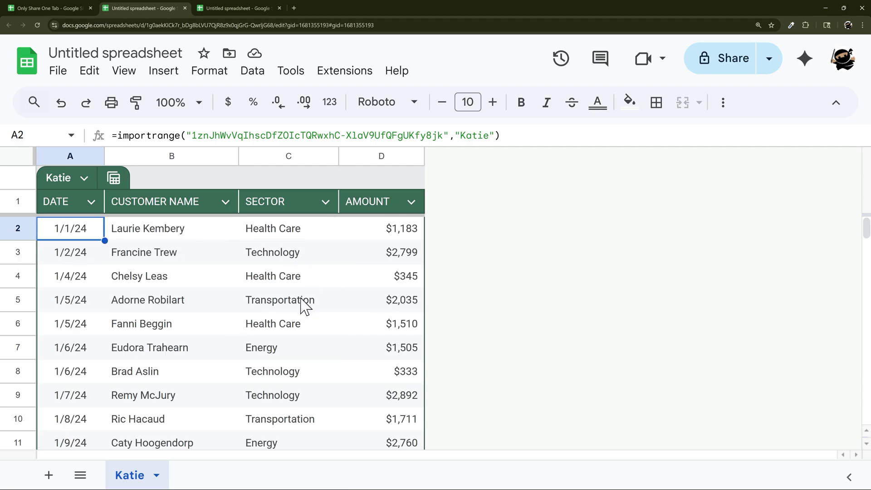
Name the spreadsheet Katie's
click(714, 58)
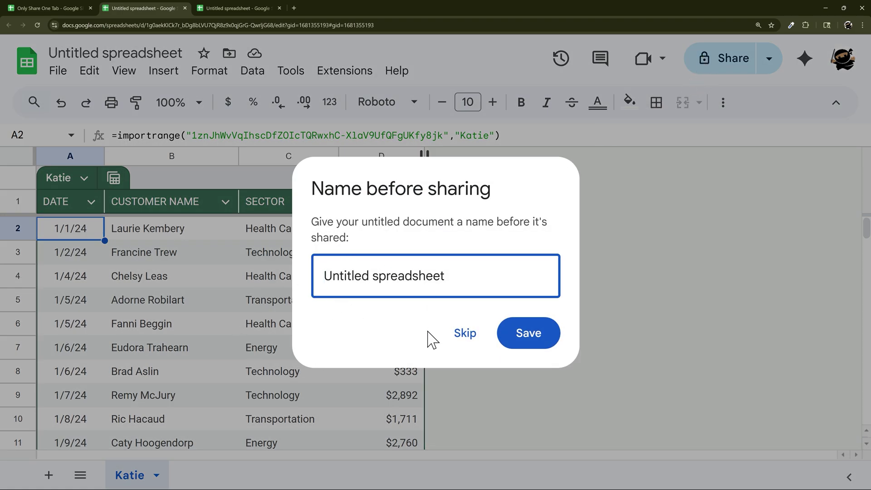
text(Katie's)
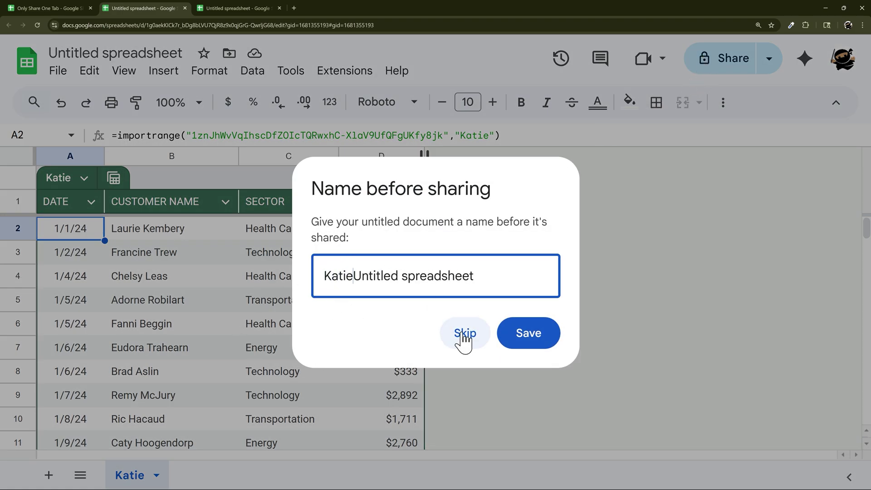
key(shift+End)
key(Delete)
key(Return)
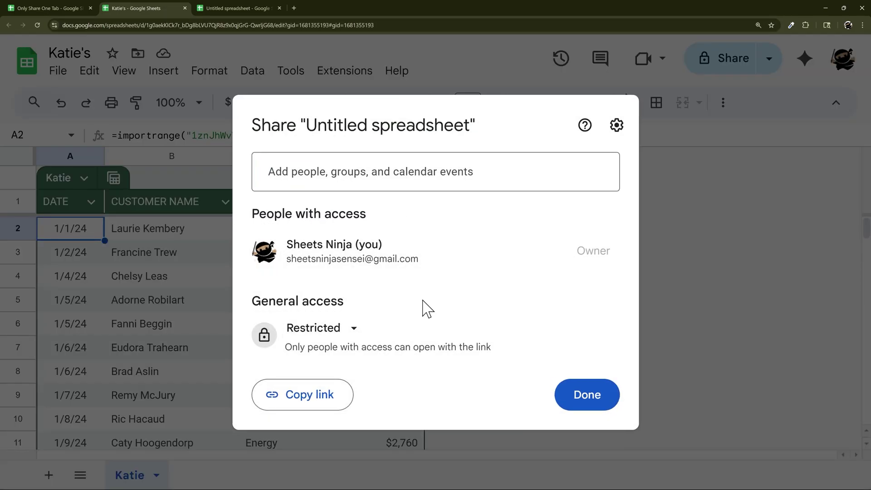
Set general access to Anyone with the link as Viewer
click(350, 331)
click(361, 405)
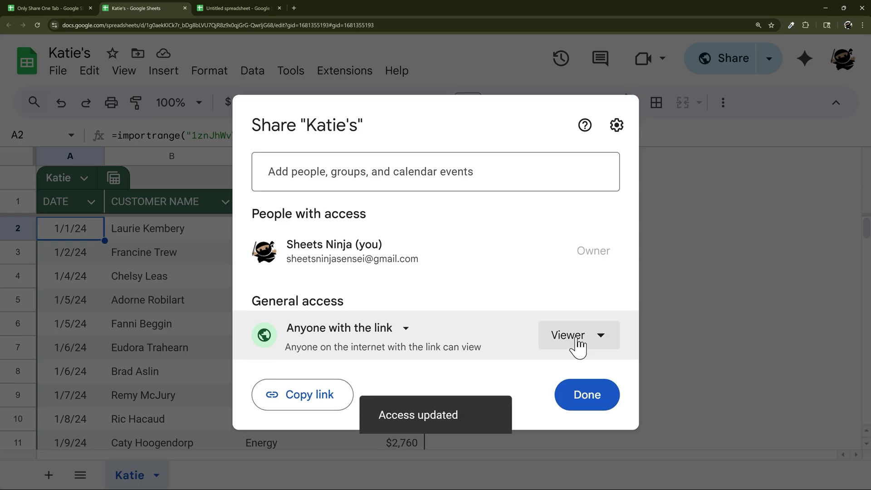
click(583, 396)
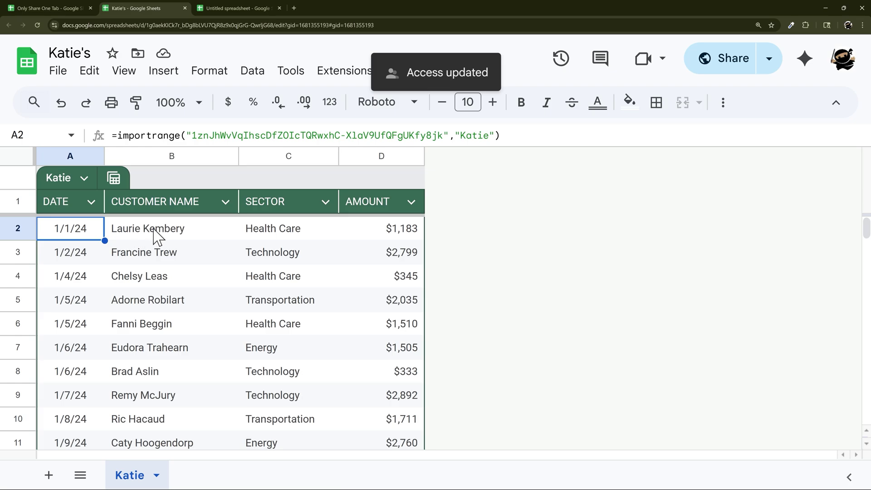
Look over the CUSTOMER NAME column's filter options without changing anything
click(226, 202)
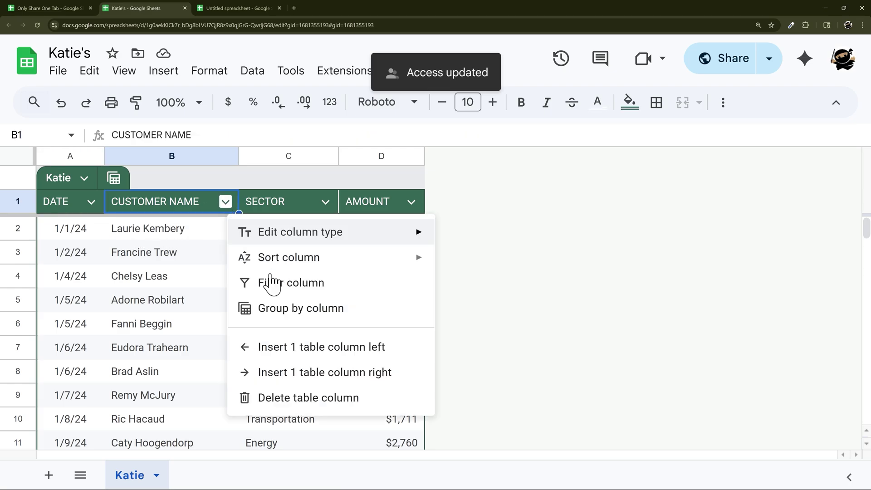
click(296, 287)
mouse_move(275, 293)
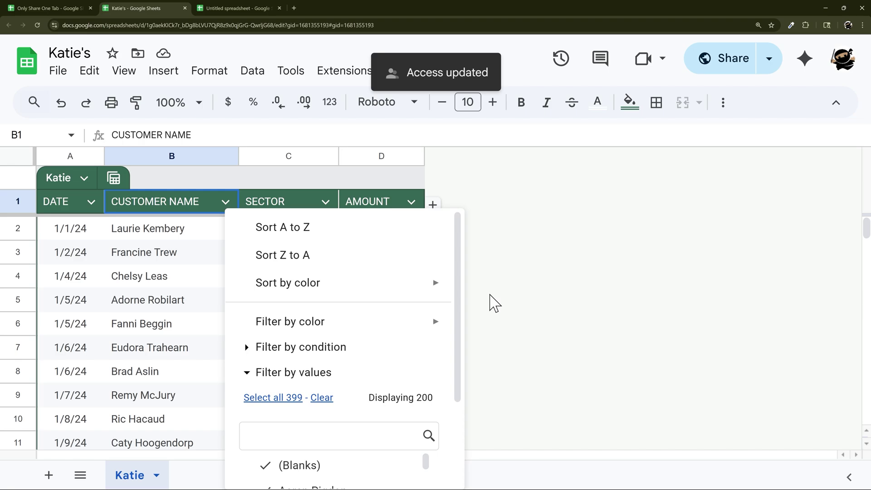
scroll(259, 410, down, 3)
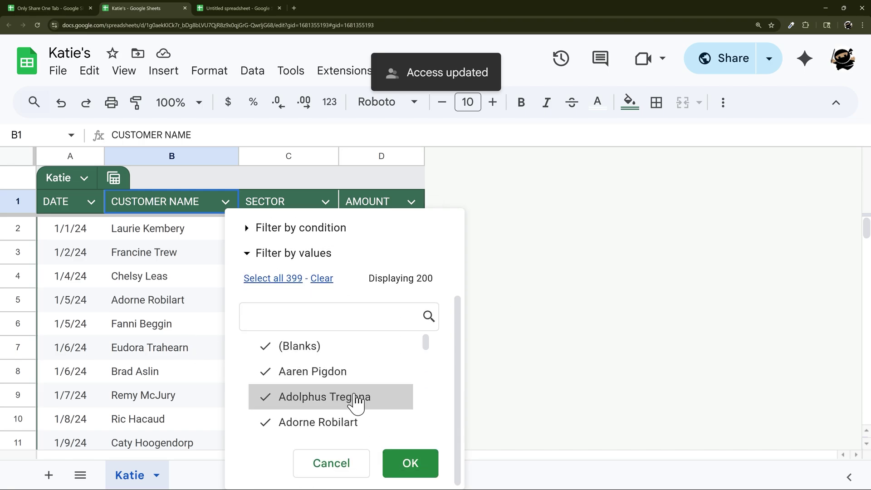
click(329, 464)
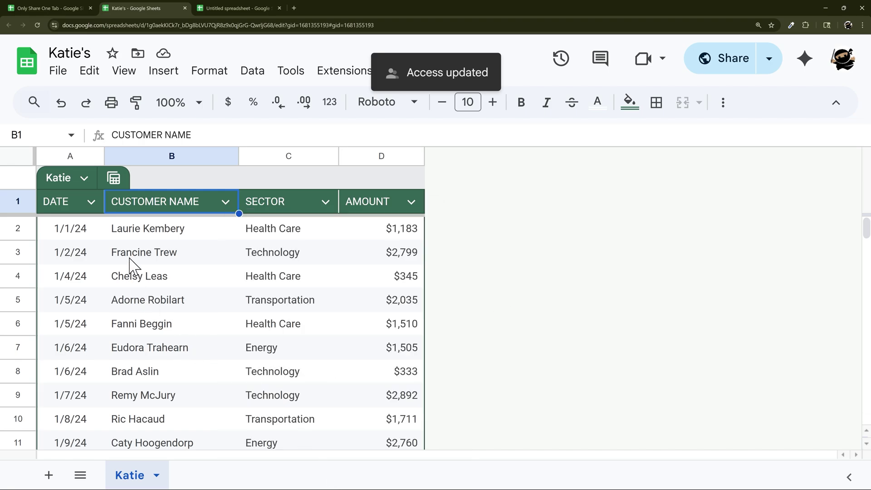
Change A2's IMPORTRANGE range from "Katie" to "Wayne"
click(85, 234)
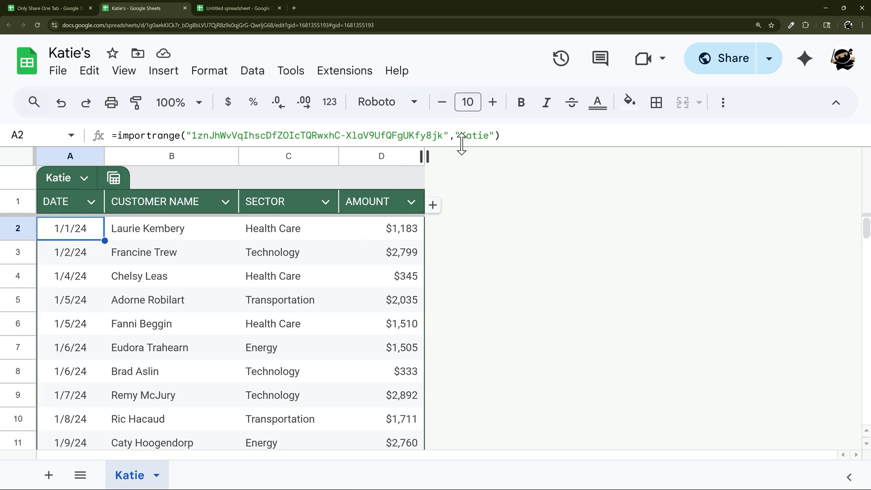
drag(461, 134, 490, 136)
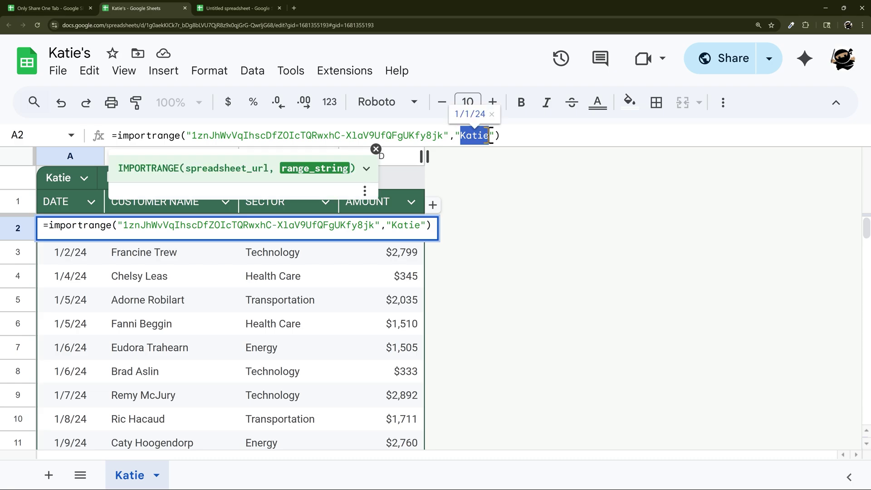
text(Wayne)
key(Return)
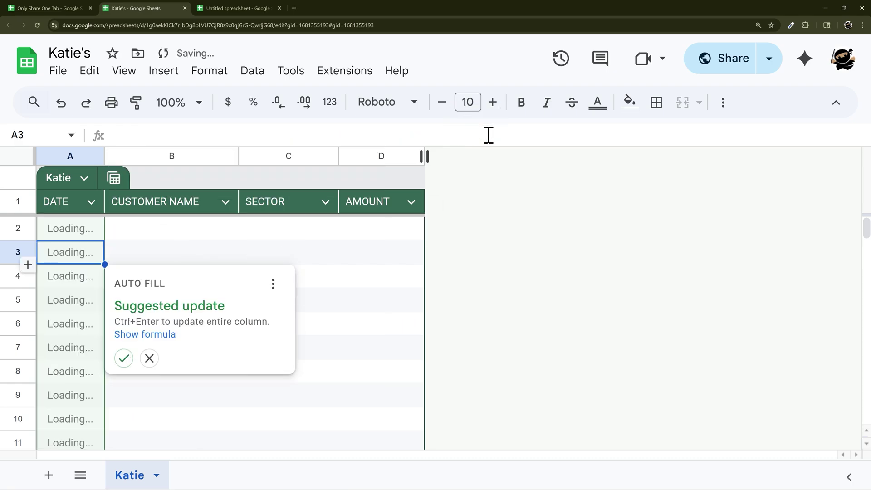
click(149, 358)
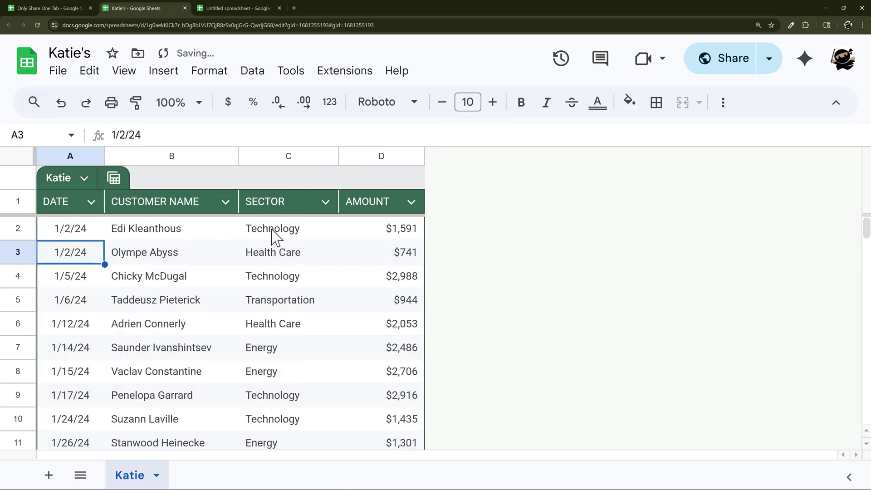
click(68, 231)
click(49, 8)
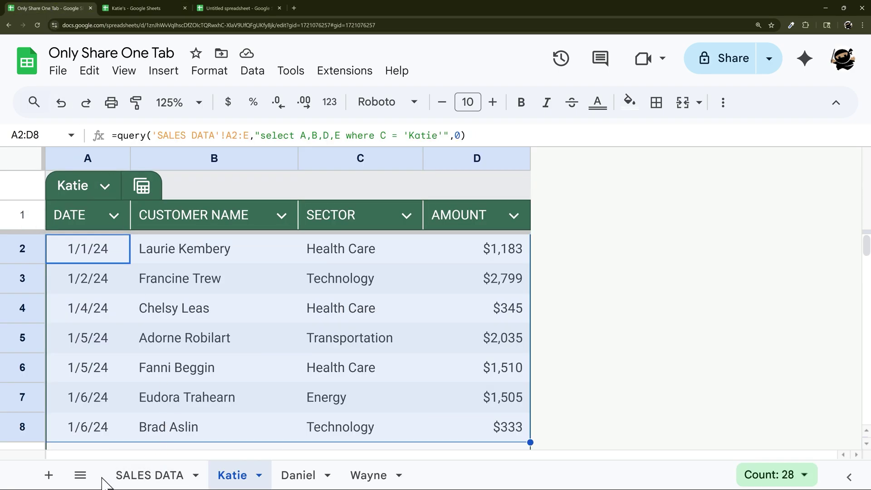
click(163, 9)
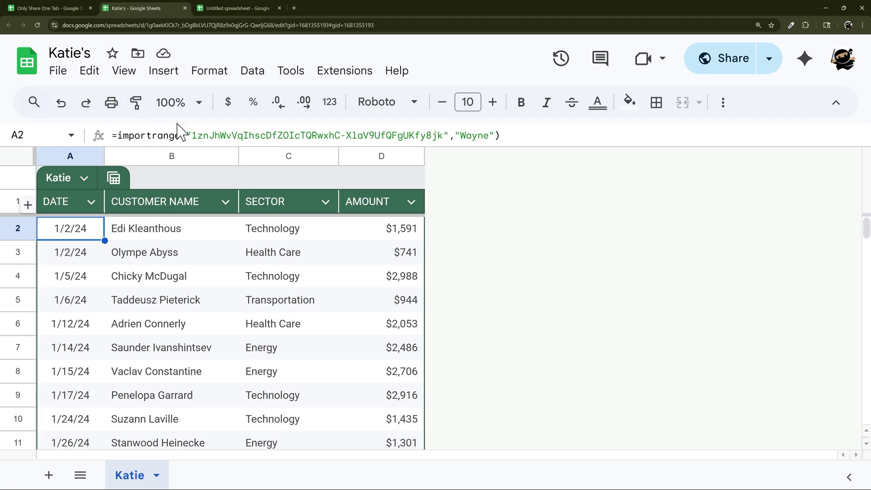
click(64, 10)
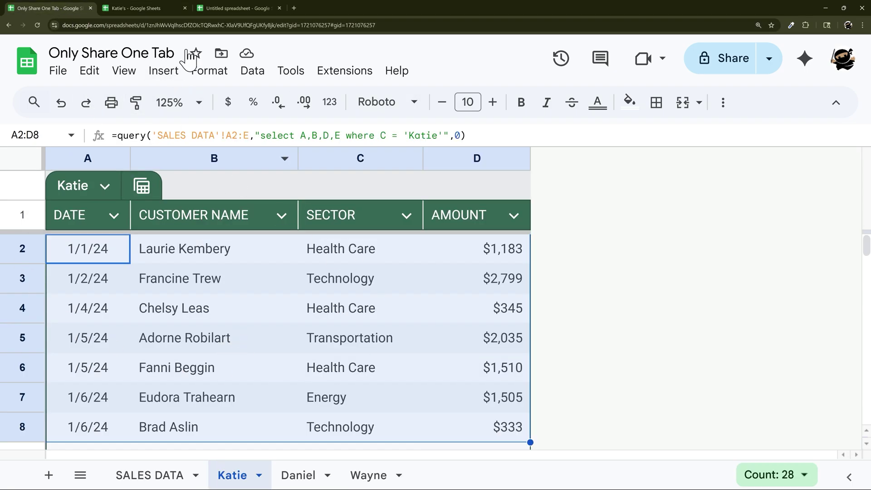
click(151, 7)
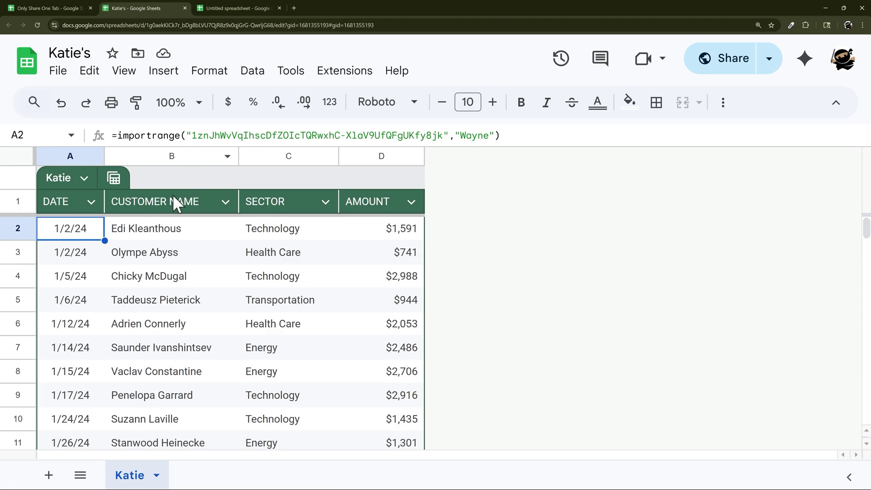
drag(501, 135, 105, 134)
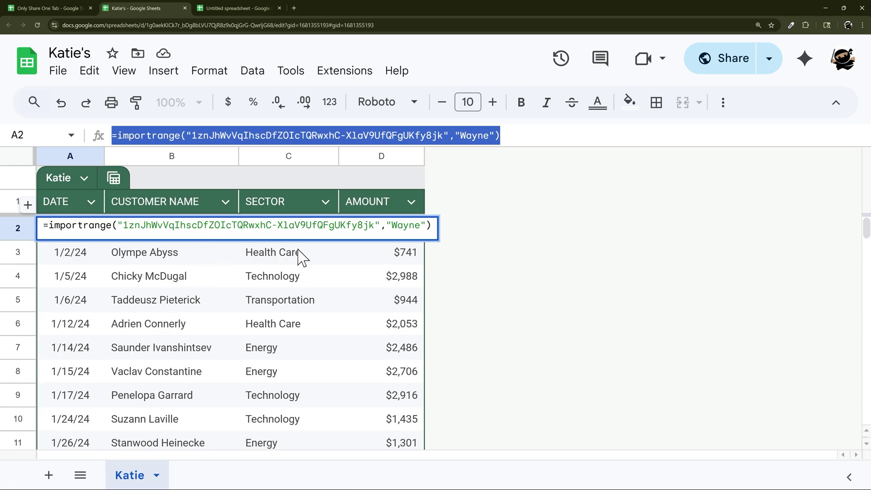
key(Escape)
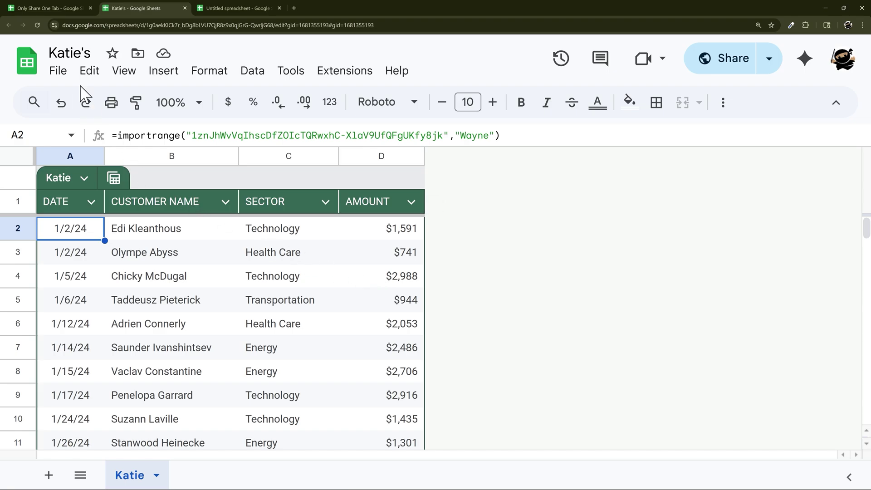
click(58, 71)
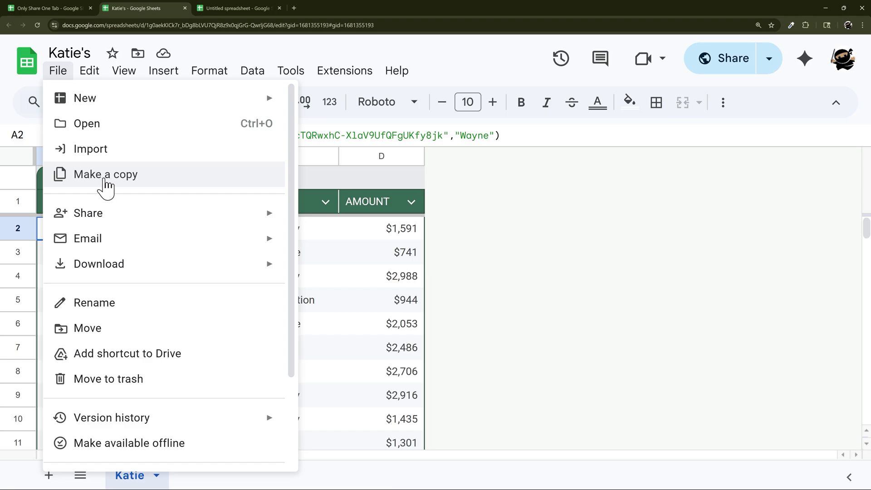
click(381, 253)
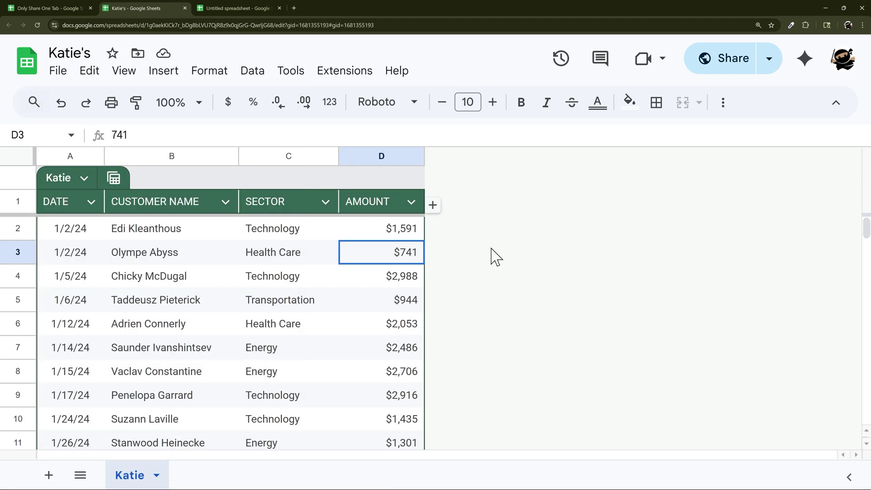
click(38, 7)
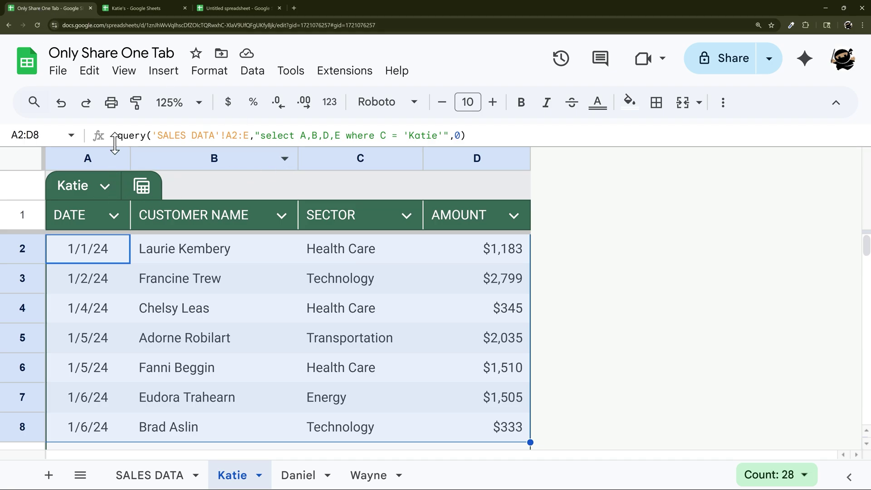
click(130, 9)
click(50, 234)
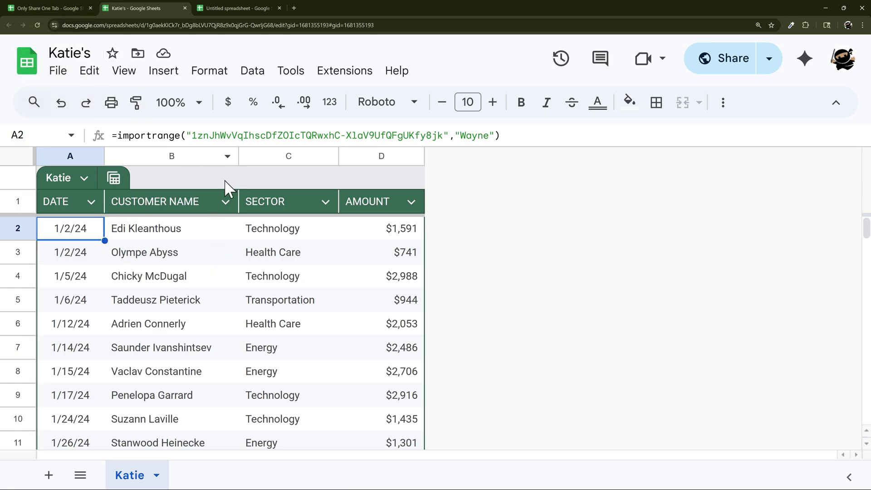
drag(69, 158, 356, 151)
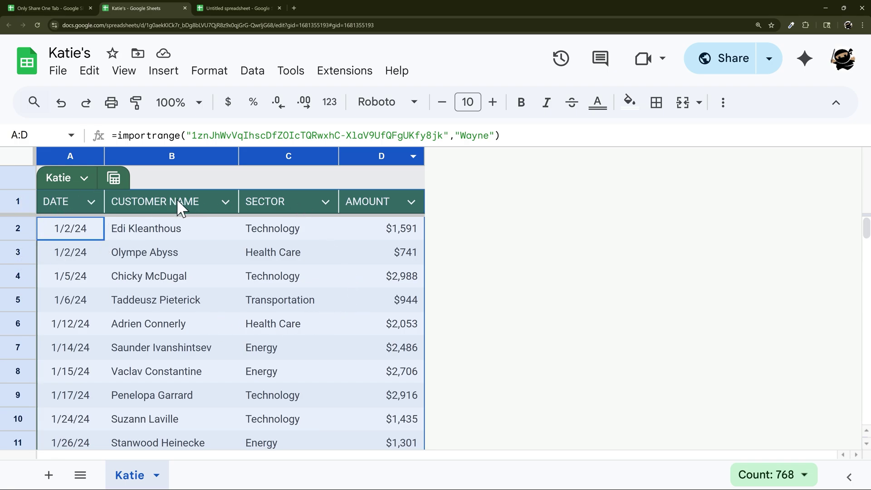
click(226, 202)
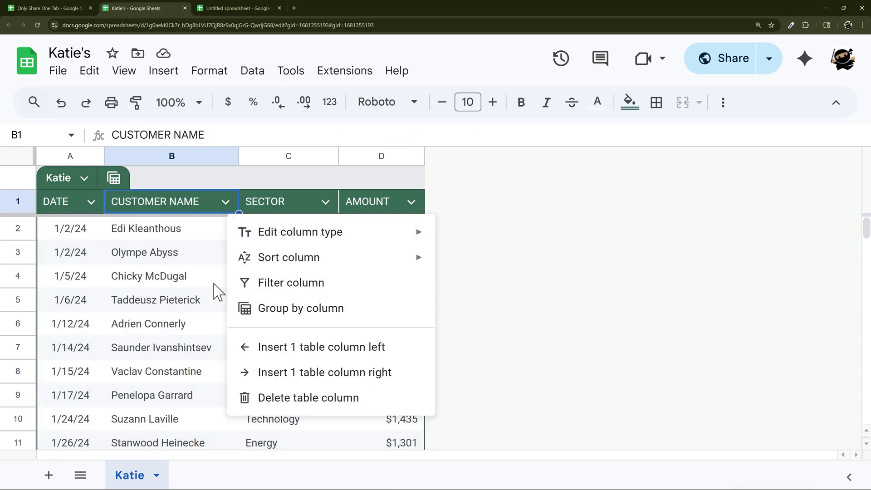
click(194, 240)
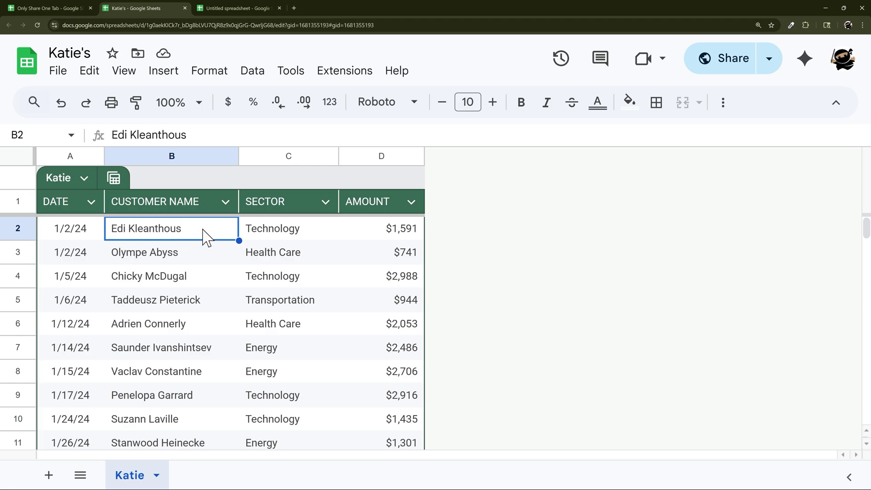
click(226, 201)
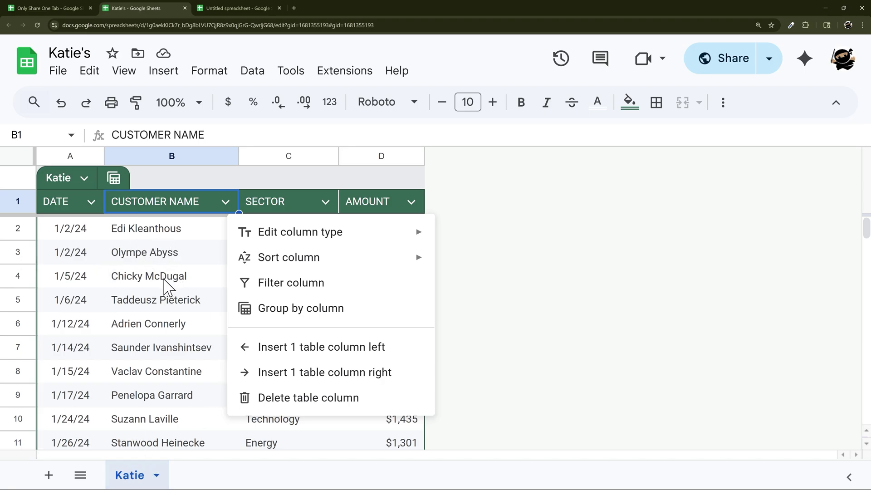
Move the Untitled spreadsheet to the trash and close its leftover Sheets home tab
click(248, 9)
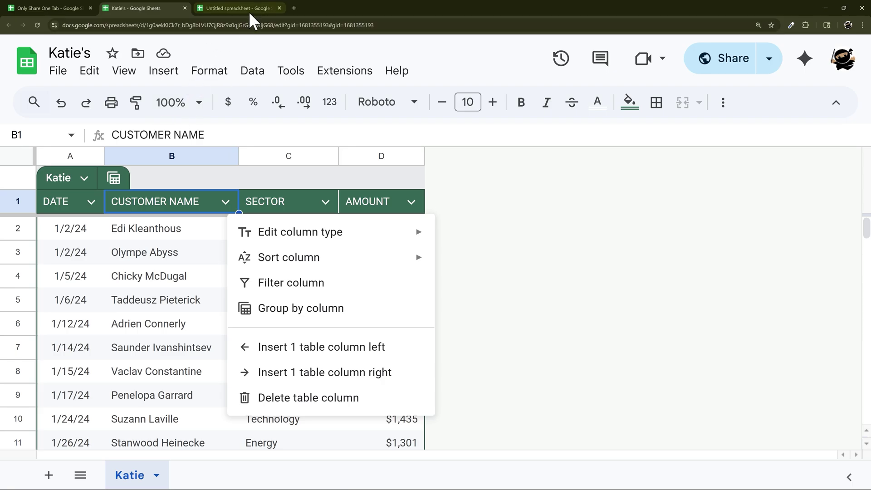
click(58, 70)
click(95, 379)
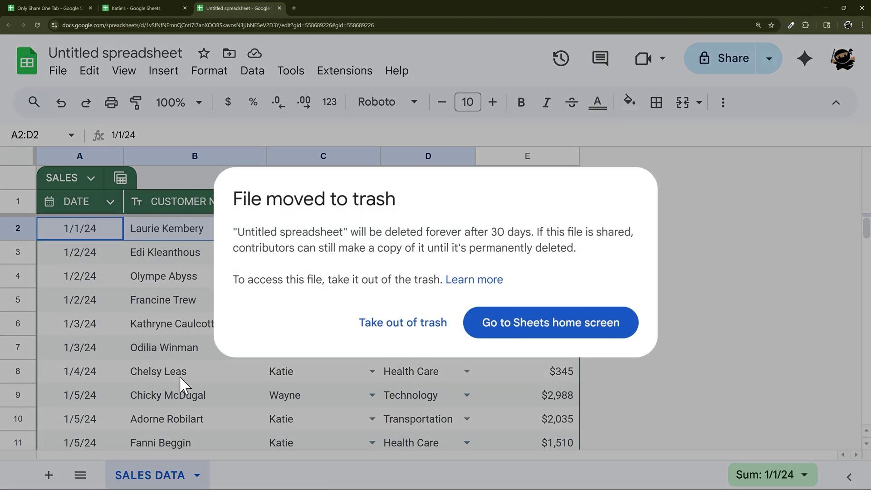
click(544, 321)
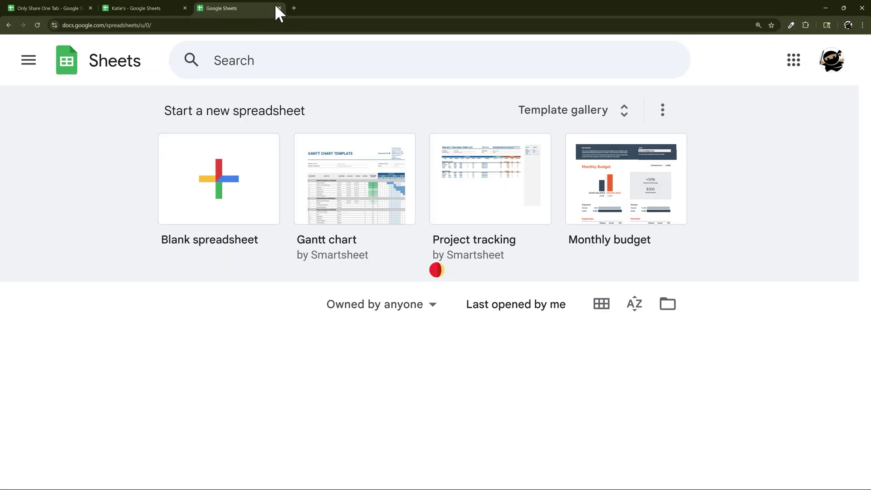
click(278, 8)
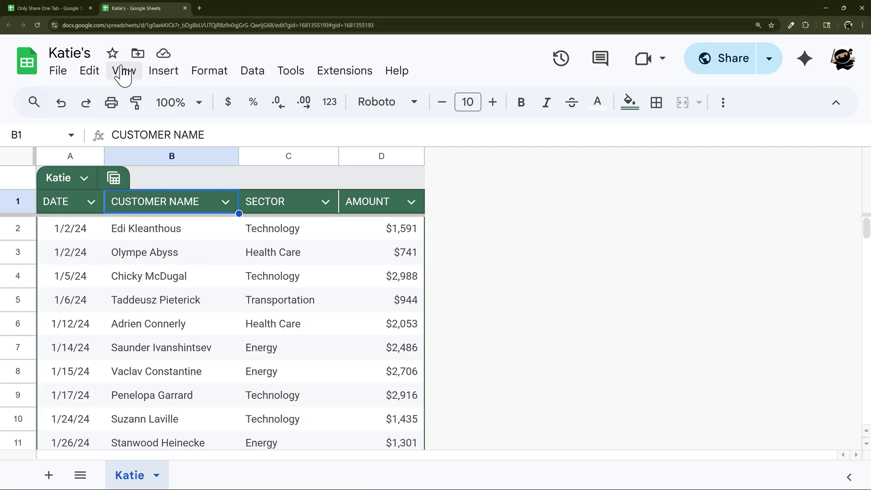
Review Katie's A2 import formula and its sheet and File menus without making changes
click(77, 233)
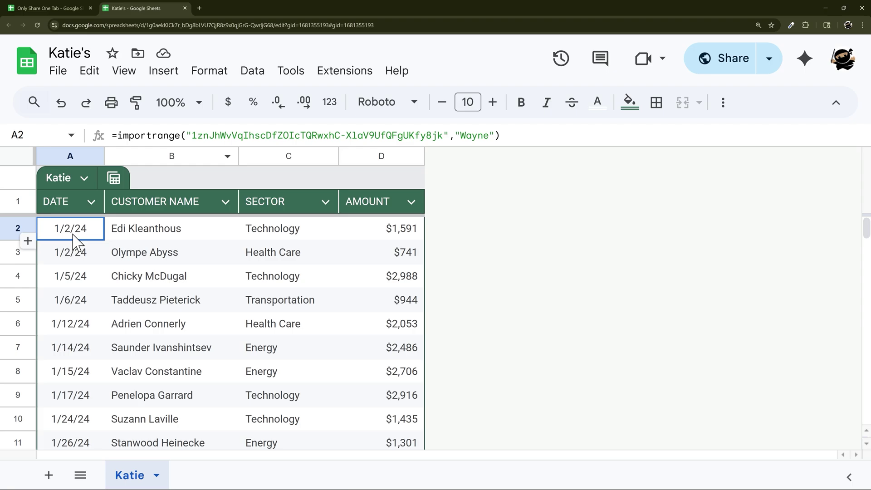
click(26, 7)
click(126, 7)
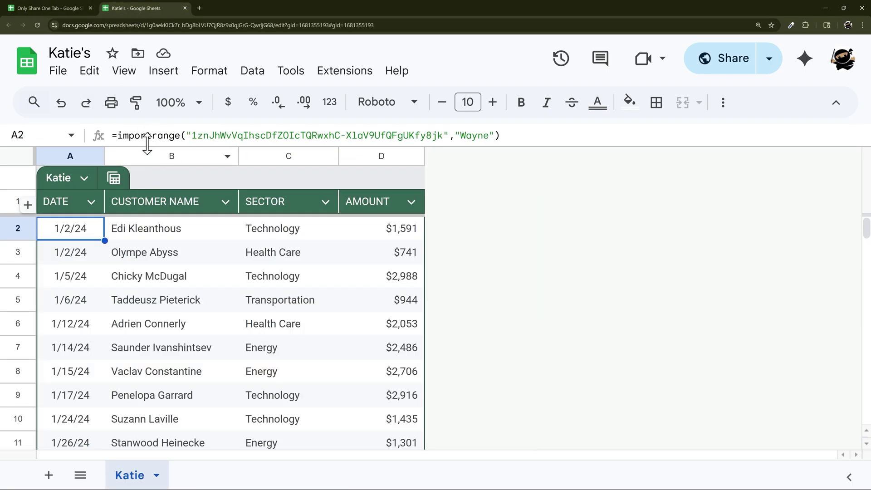
right_click(143, 475)
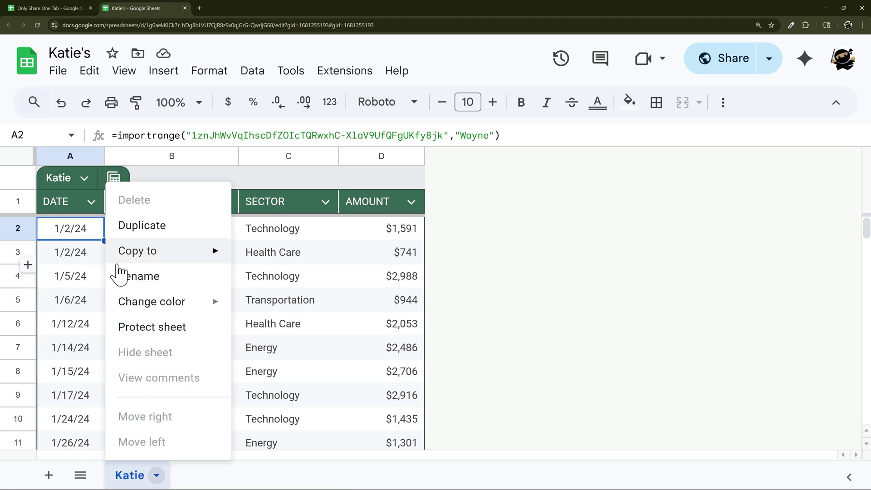
mouse_move(150, 318)
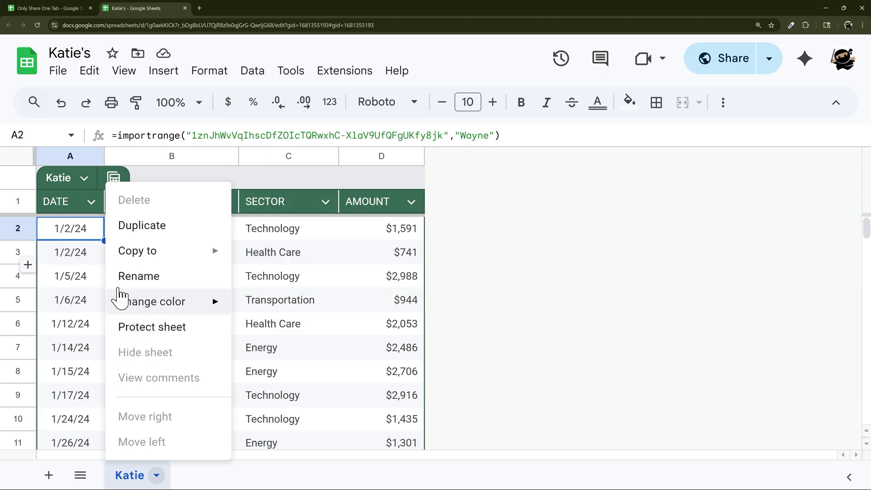
click(57, 72)
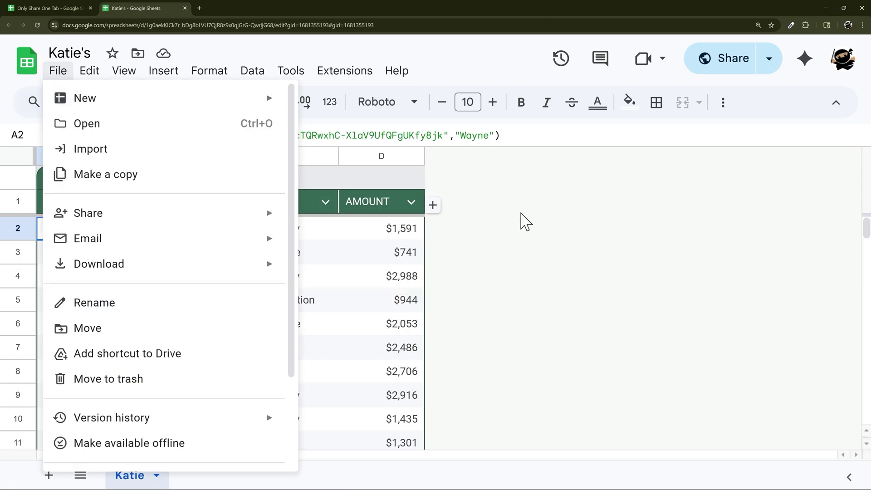
click(522, 134)
key(Escape)
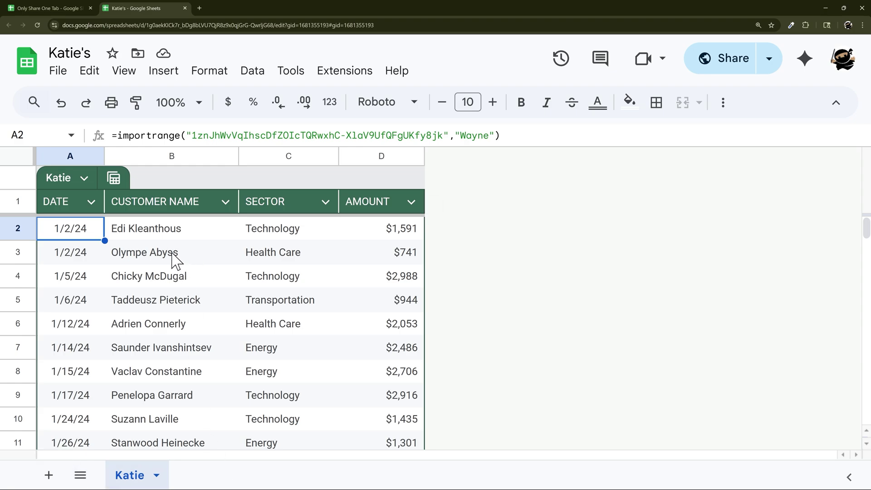
Make a copy of Katie's spreadsheet named Katie's Copy, then return to Katie's
click(60, 73)
click(106, 176)
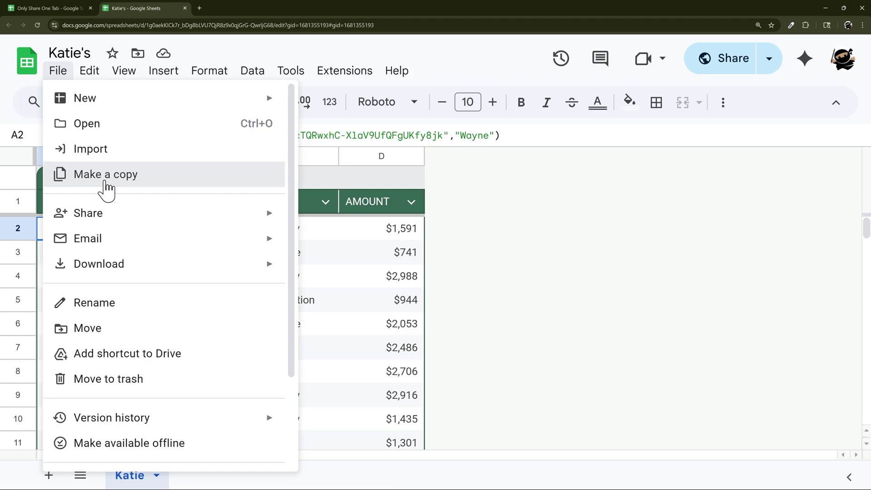
drag(340, 162, 198, 155)
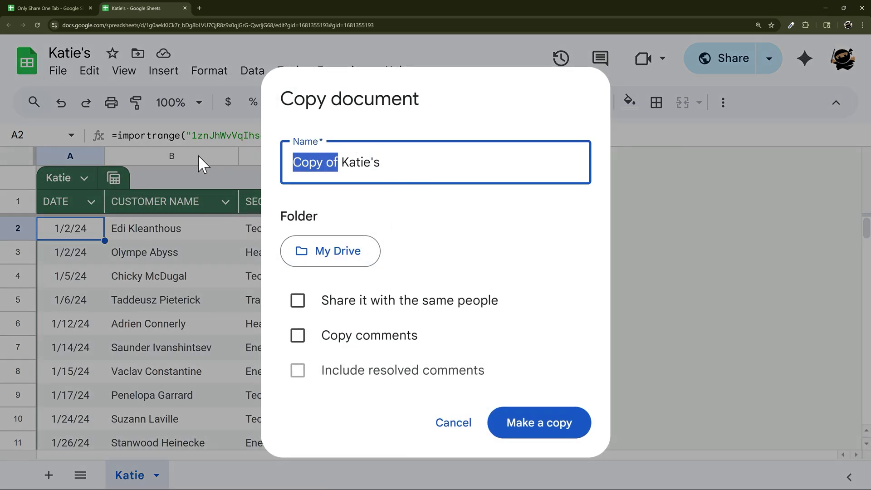
key(BackSpace)
key(End)
text(Copy)
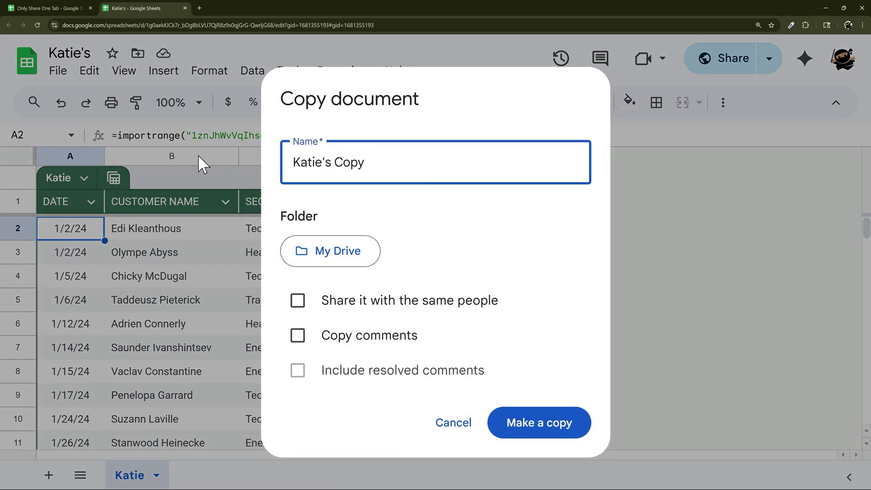
click(514, 425)
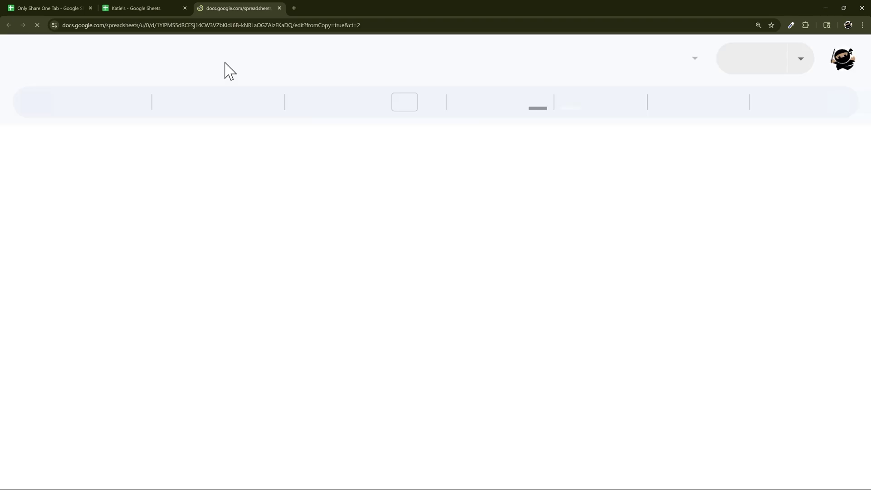
click(136, 8)
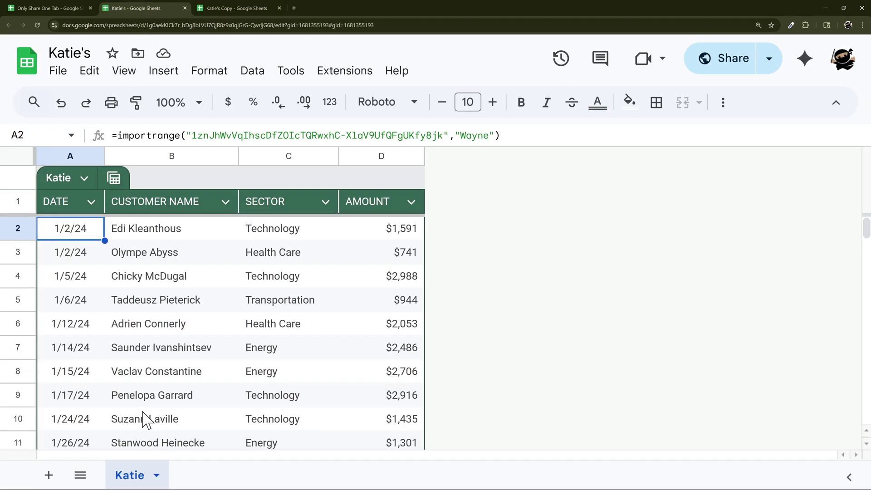
click(59, 6)
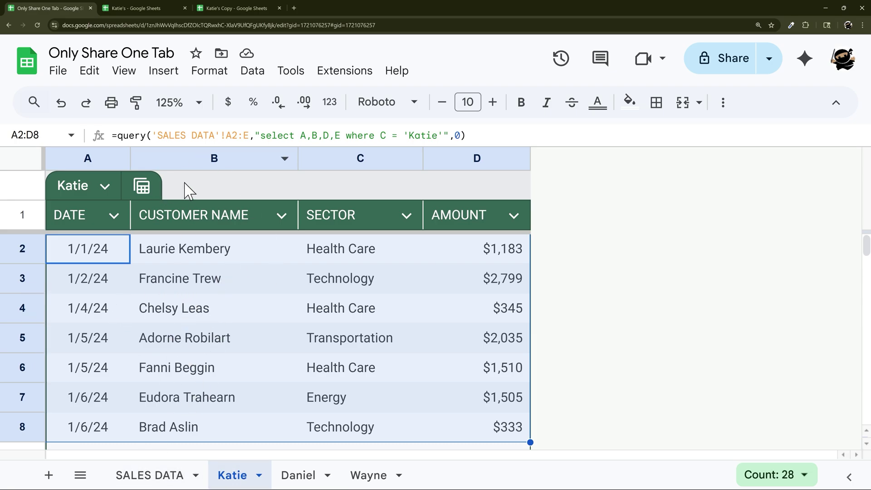
click(139, 7)
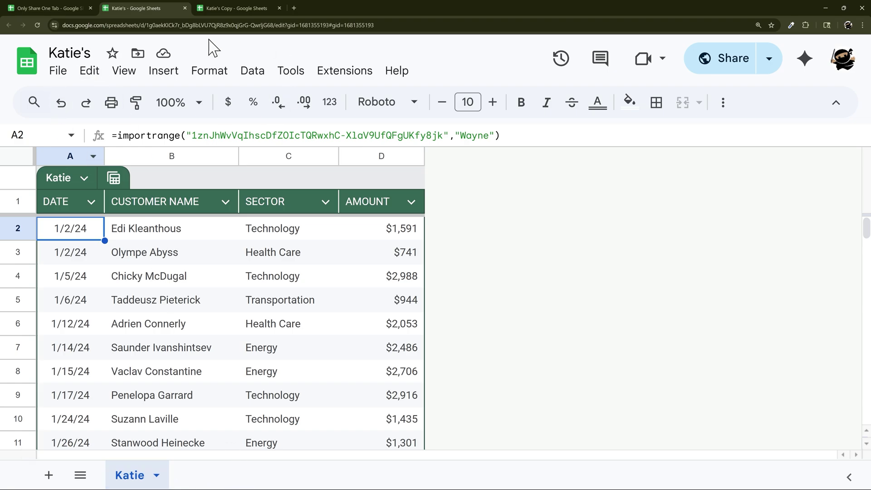
Change Katie's general access from Anyone with the link to Restricted
click(730, 68)
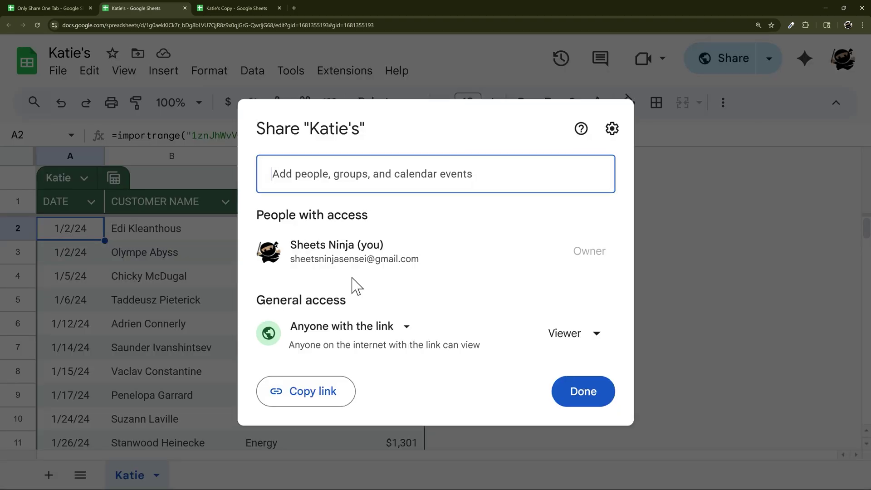
click(403, 333)
click(367, 361)
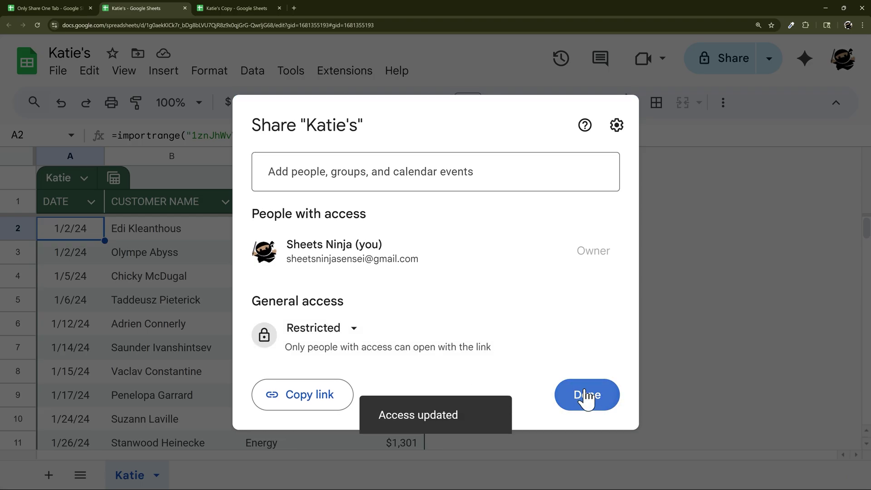
click(586, 397)
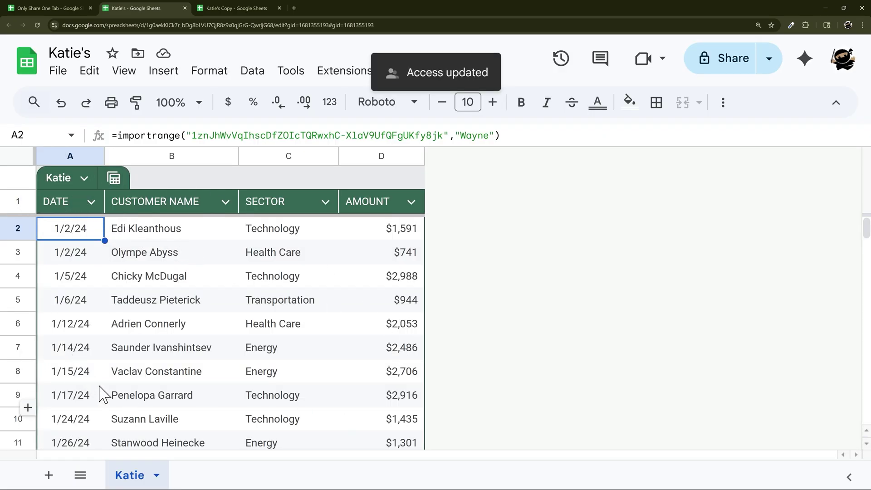
Replace the spreadsheet ID in Katie's Copy's A2 IMPORTRANGE formula with Katie's spreadsheet ID
click(225, 9)
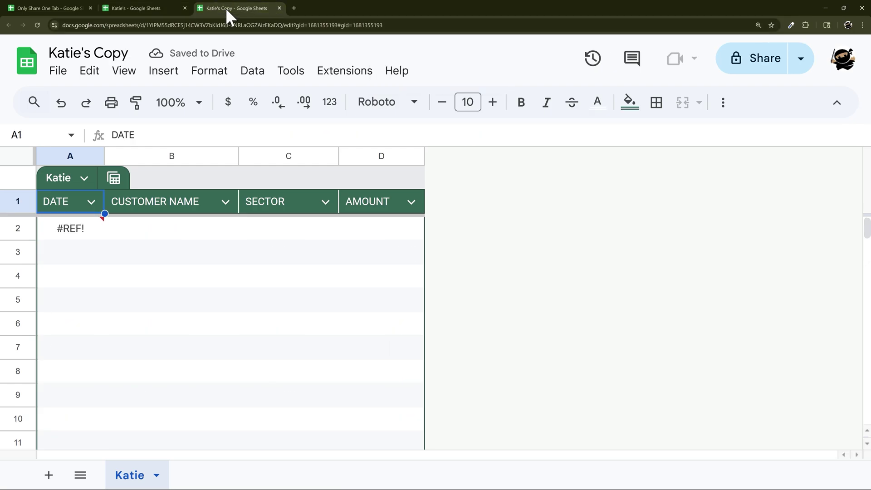
click(81, 240)
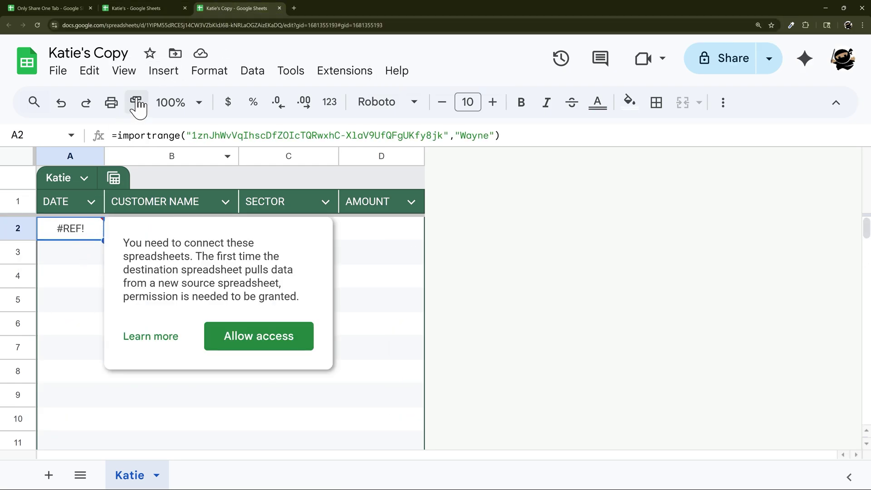
click(146, 10)
drag(146, 24, 277, 39)
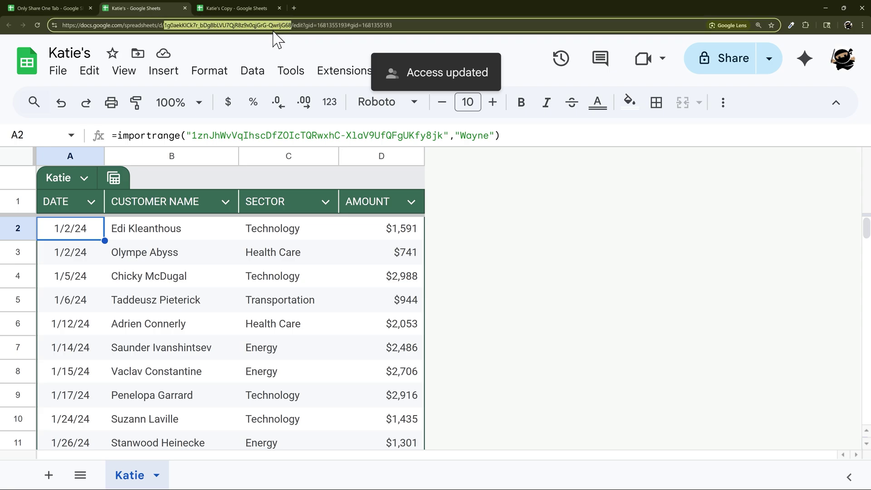
click(236, 7)
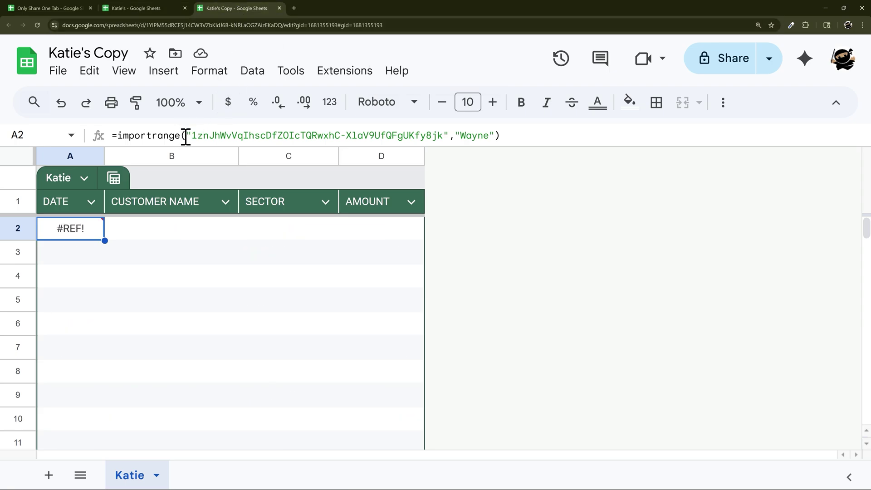
mouse_move(192, 136)
mouse_down()
mouse_move(437, 135)
mouse_move(192, 135)
mouse_up()
key(ctrl+v)
key(Return)
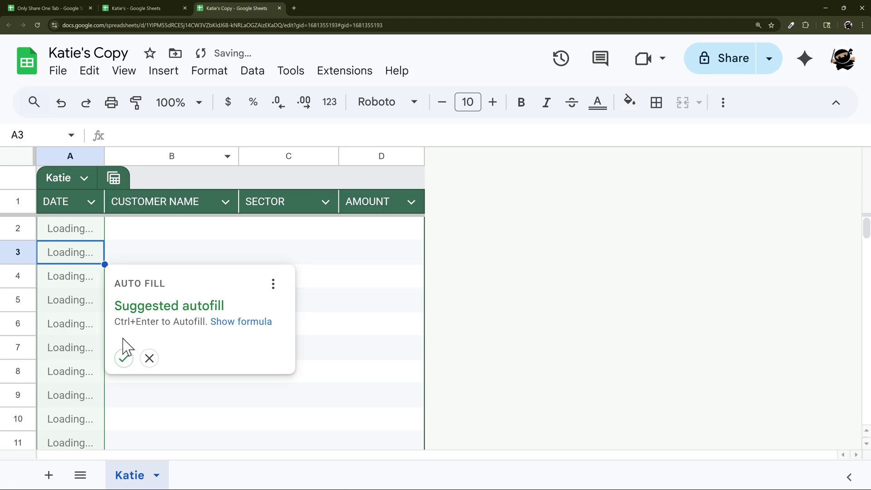
Allow Katie's Copy access to import from the Katie's spreadsheet
click(150, 357)
click(72, 233)
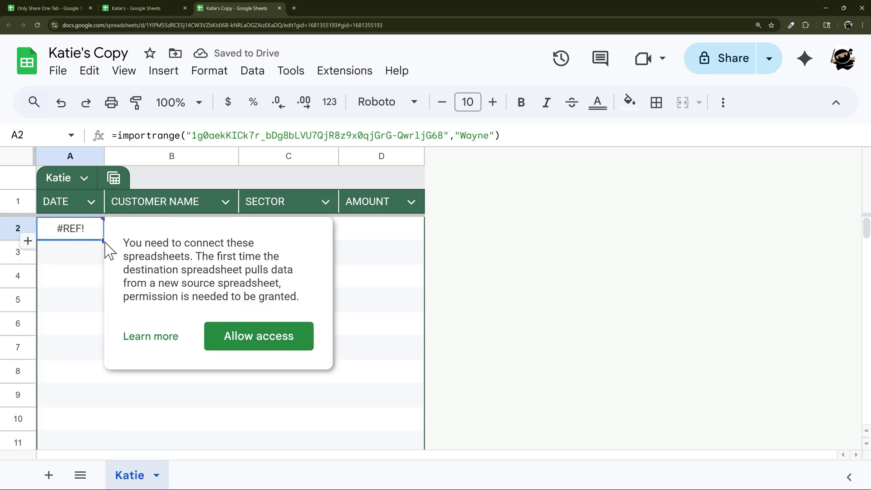
click(266, 343)
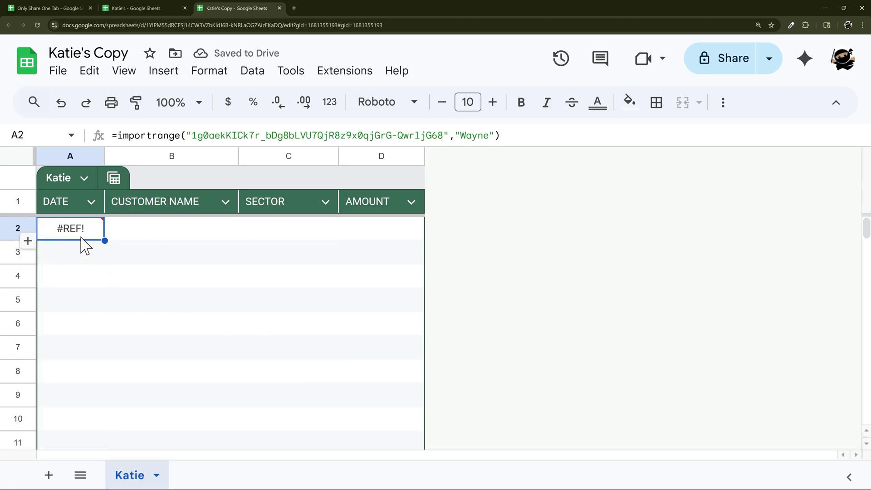
mouse_move(82, 243)
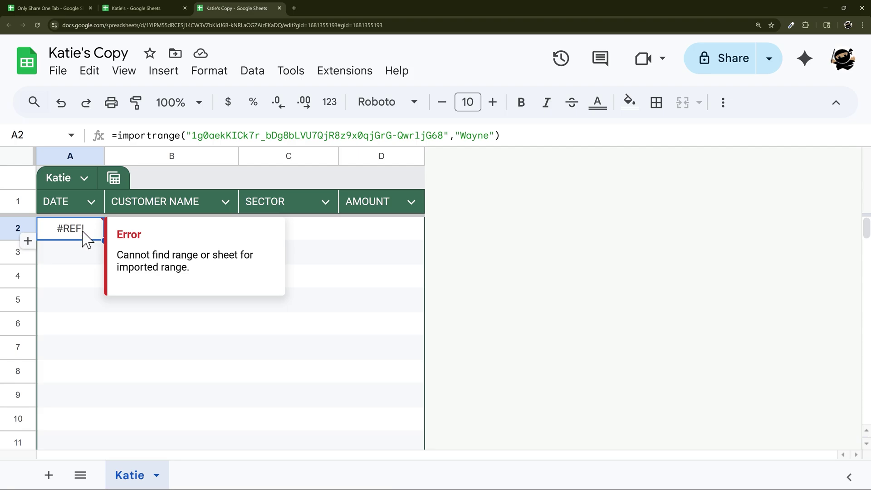
click(136, 8)
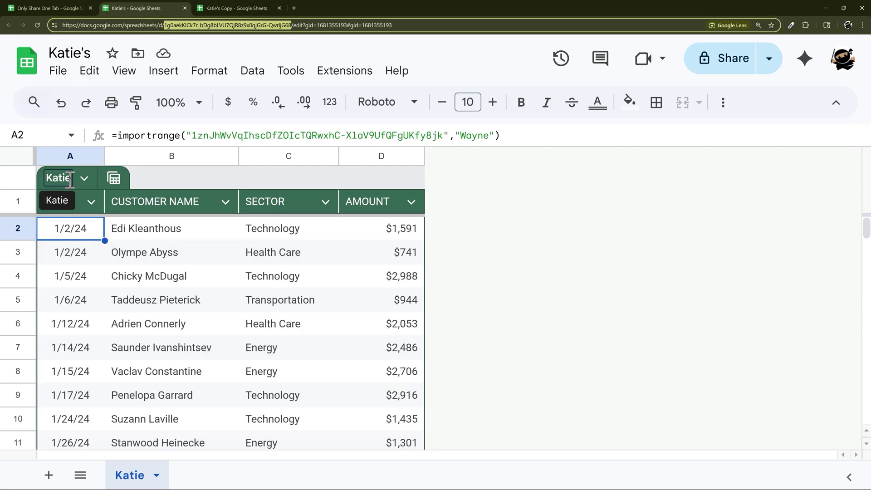
Change the range in Katie's A2 IMPORTRANGE formula from 'Wayne' to 'Katie'
click(494, 136)
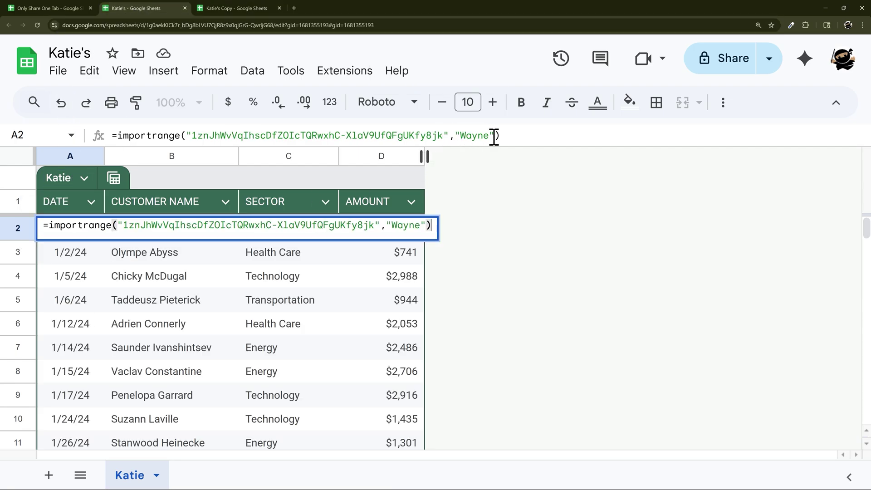
click(489, 136)
key(BackSpace)
key(BackSpace)
key(BackSpace)
key(BackSpace)
key(BackSpace)
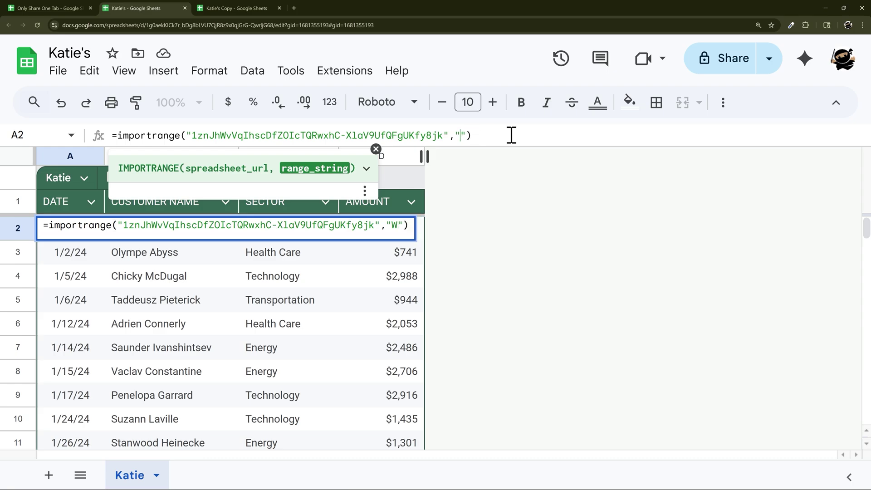
text(Katy)
key(BackSpace)
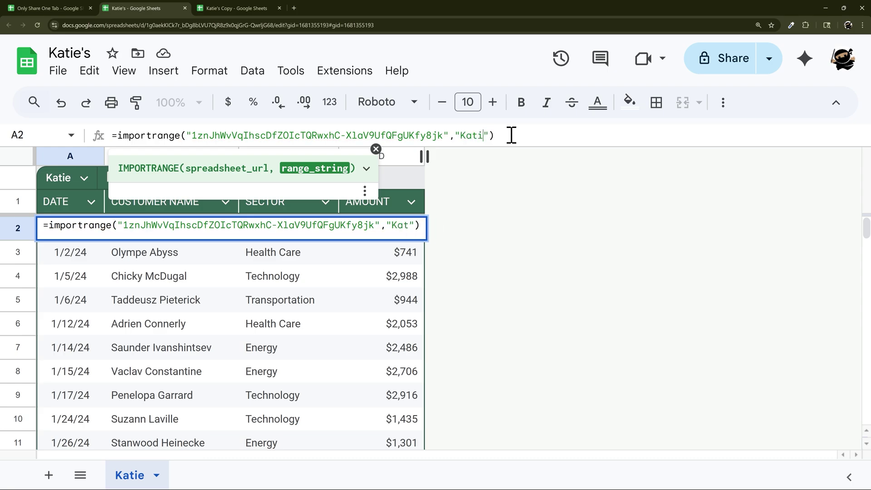
text(ie)
key(Return)
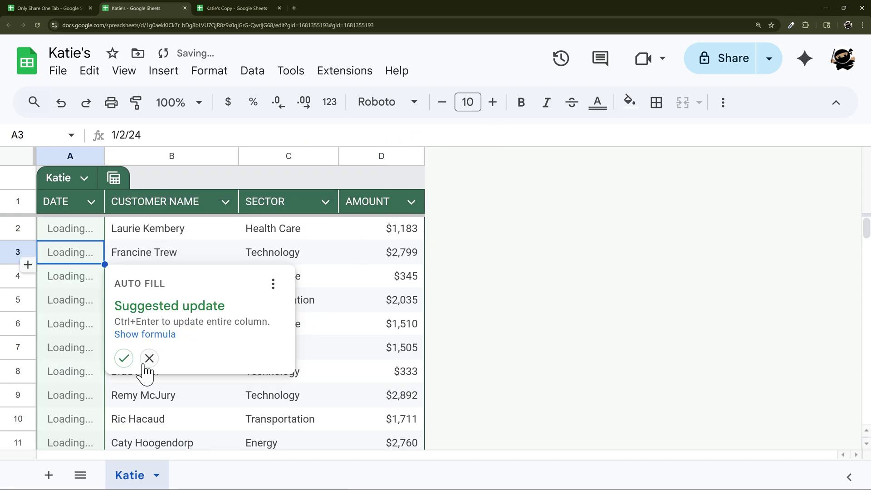
click(149, 358)
Change the range in Katie's Copy's A2 IMPORTRANGE formula from 'Wayne' to 'Katie'
click(240, 9)
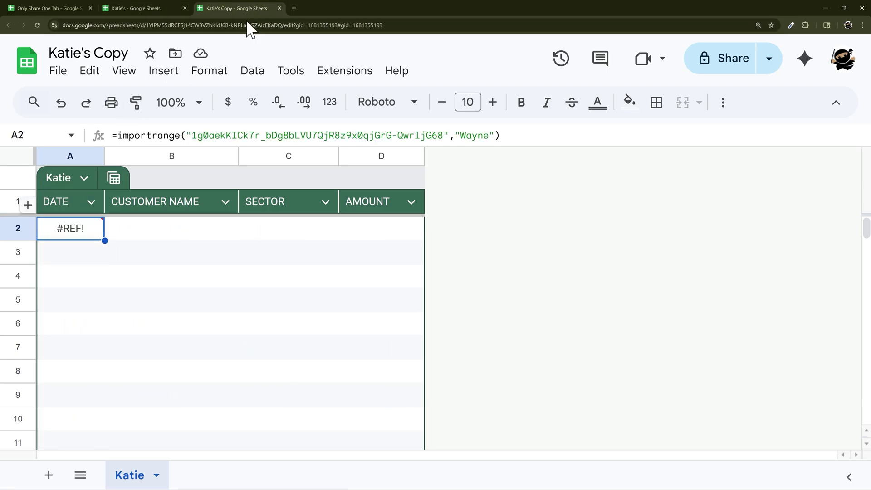
click(467, 136)
key(BackSpace)
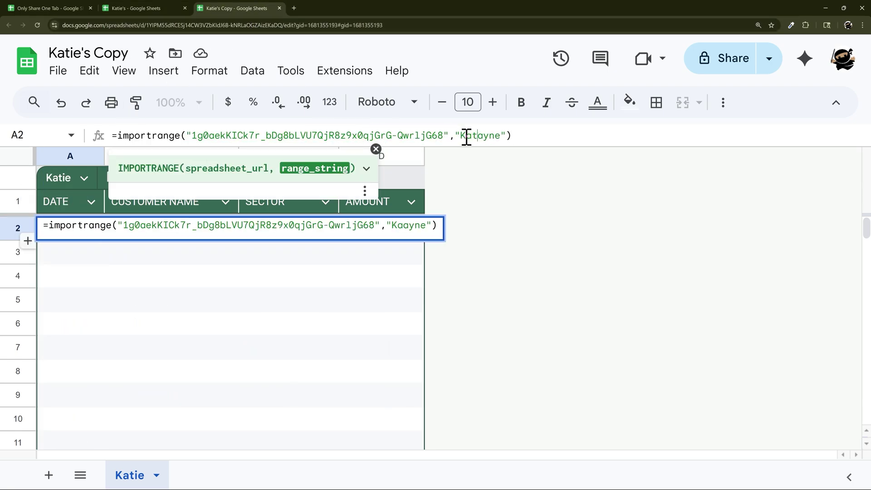
text(Katie)
key(Delete)
key(Delete)
key(Delete)
key(Delete)
key(Return)
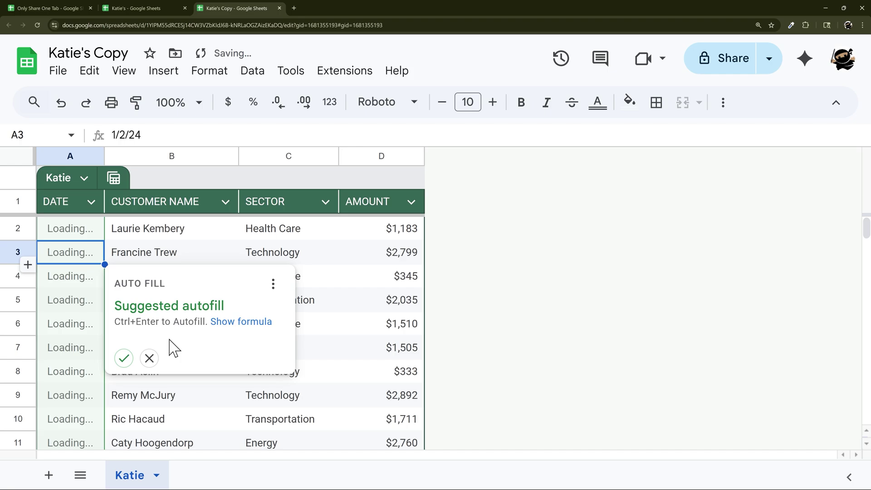
click(149, 358)
key(Right)
key(Right)
key(Right)
click(78, 227)
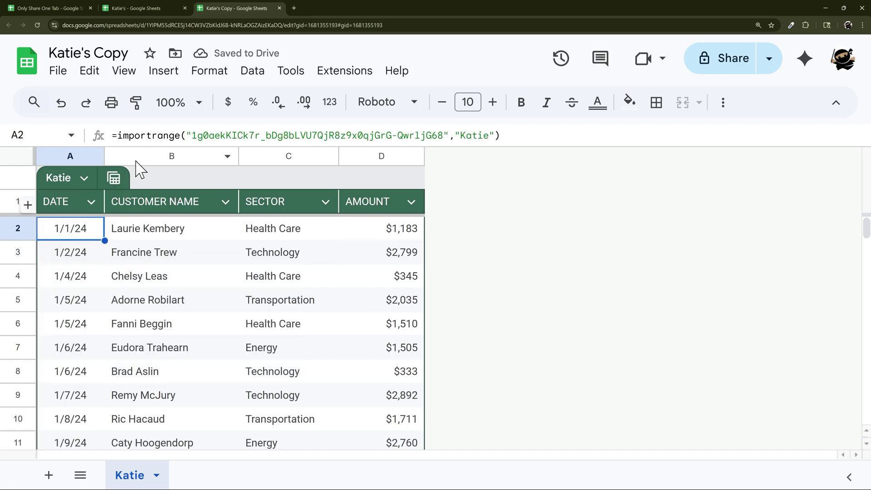
Highlight the 'Katie' range name in Katie's A2 formula
click(130, 8)
click(71, 226)
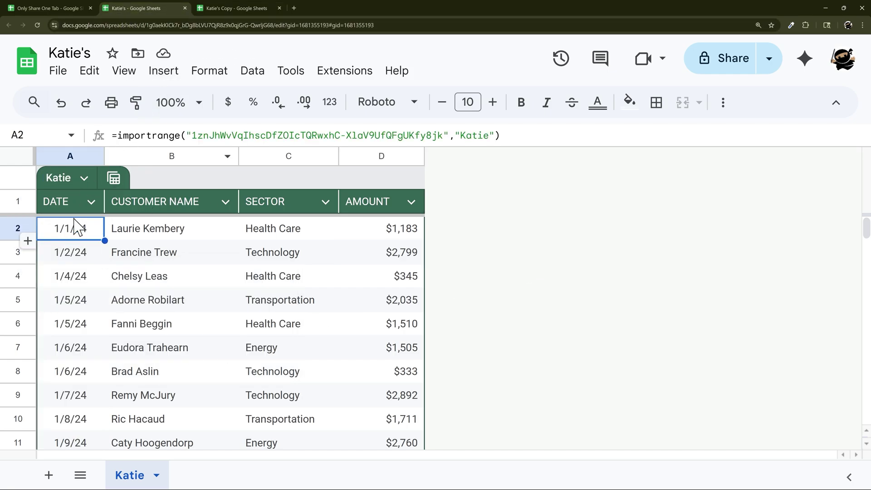
drag(461, 135, 496, 135)
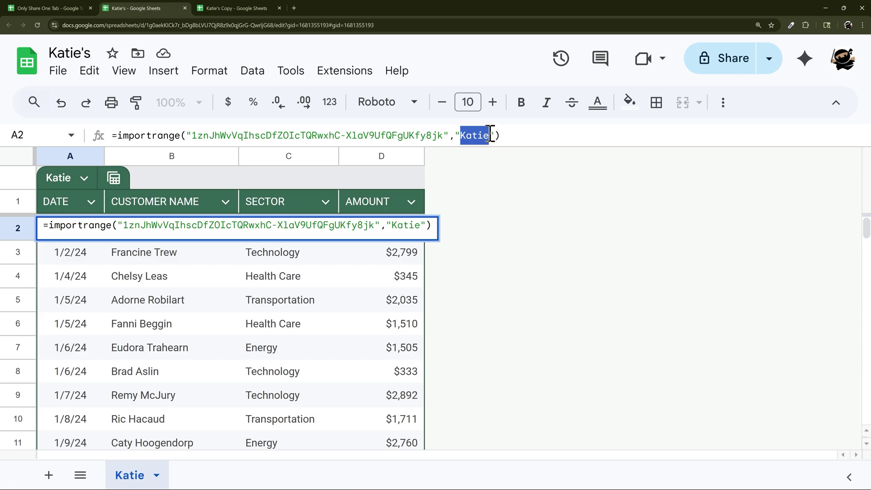
Rename the Katie sheet in Only Share One Tab to 'Katie's Sales' and copy the new name
click(45, 8)
right_click(230, 474)
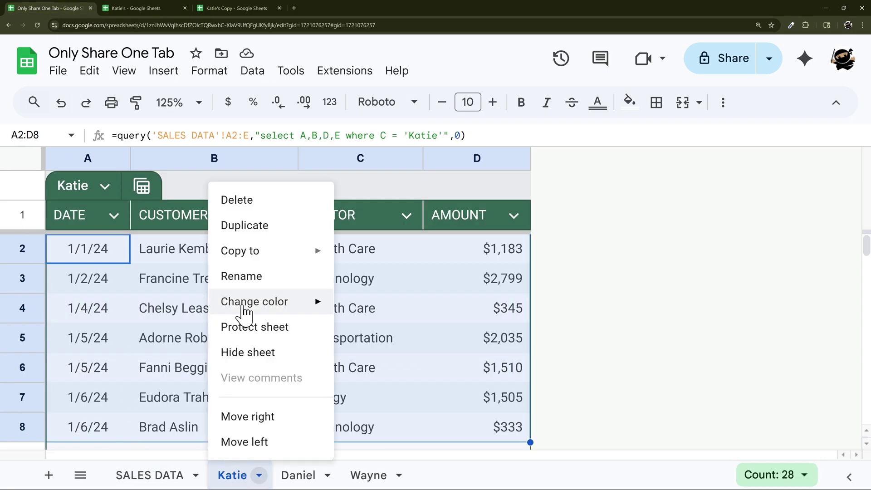
click(246, 277)
key(Right)
text('s Sales)
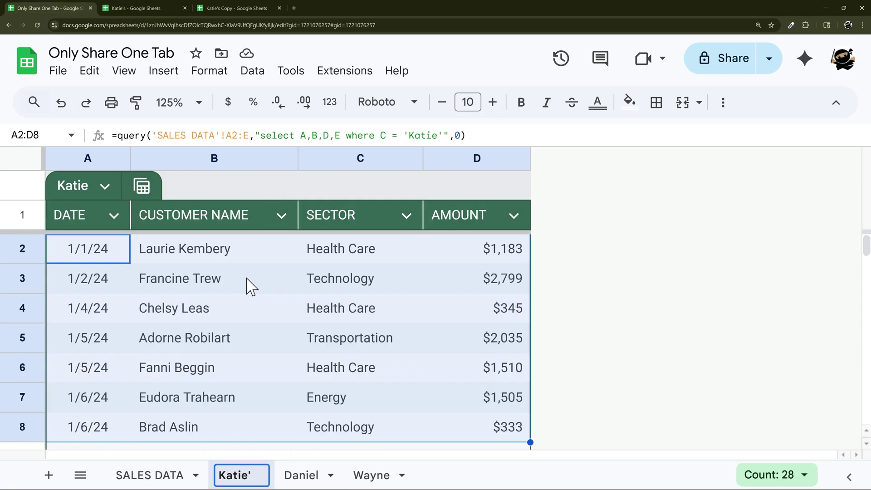
key(Return)
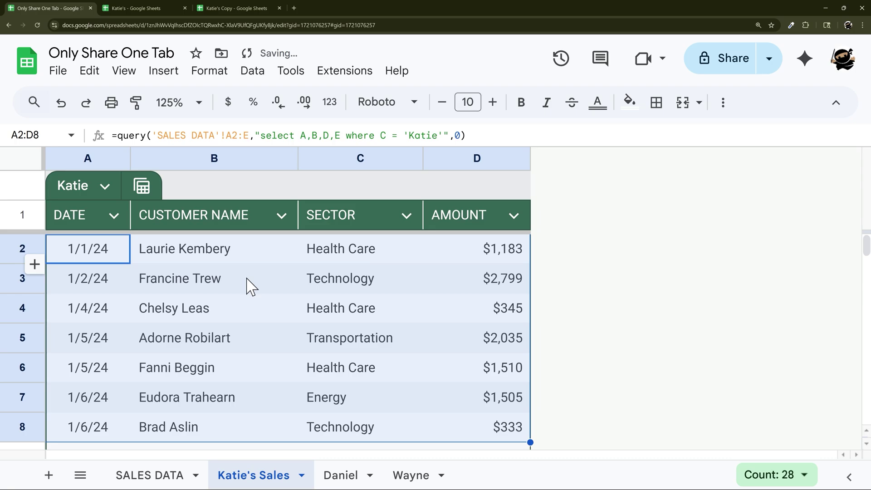
right_click(244, 480)
click(251, 277)
key(ctrl+c)
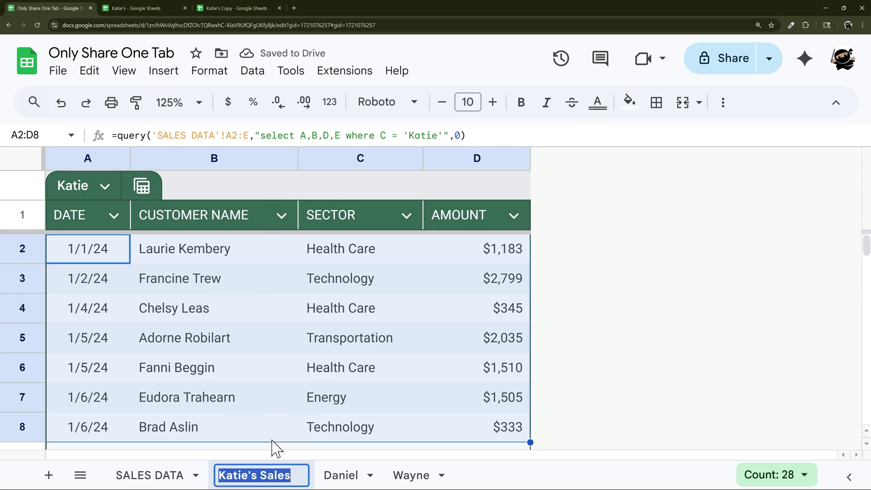
Point Katie's IMPORTRANGE formula at the range 'Katie's Sales!A2:D'
click(146, 10)
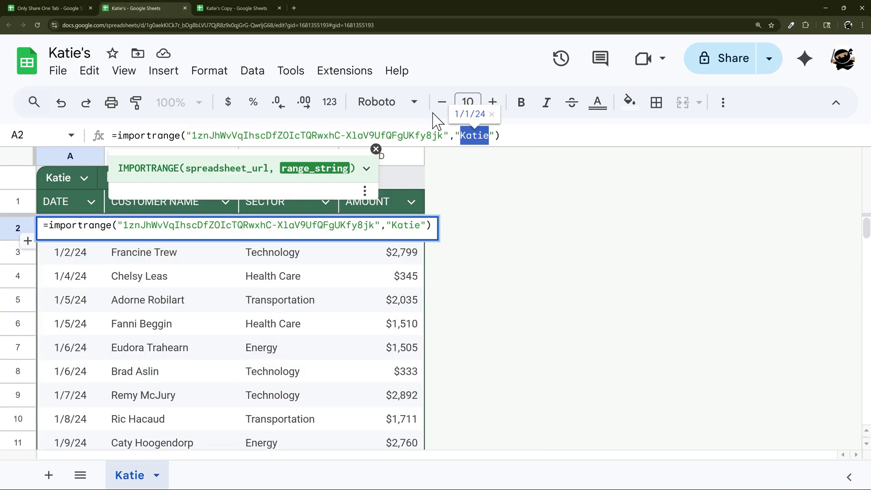
key(ctrl+v)
text(!)
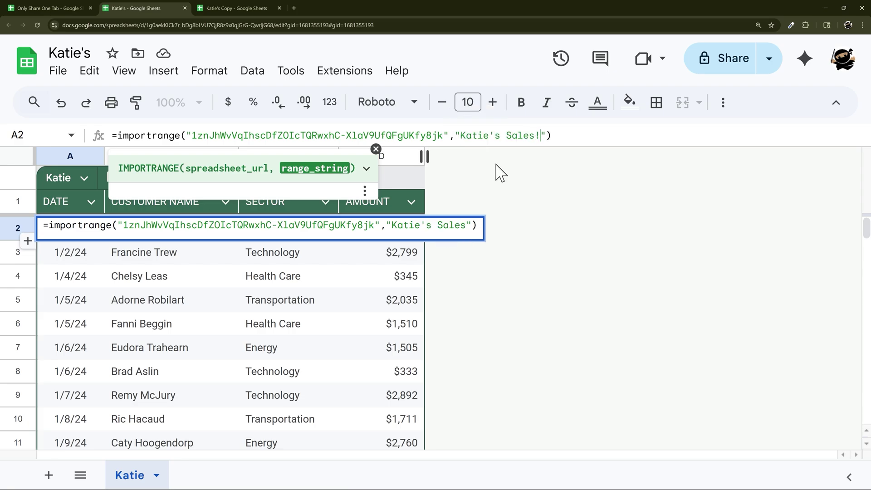
text(A2:D)
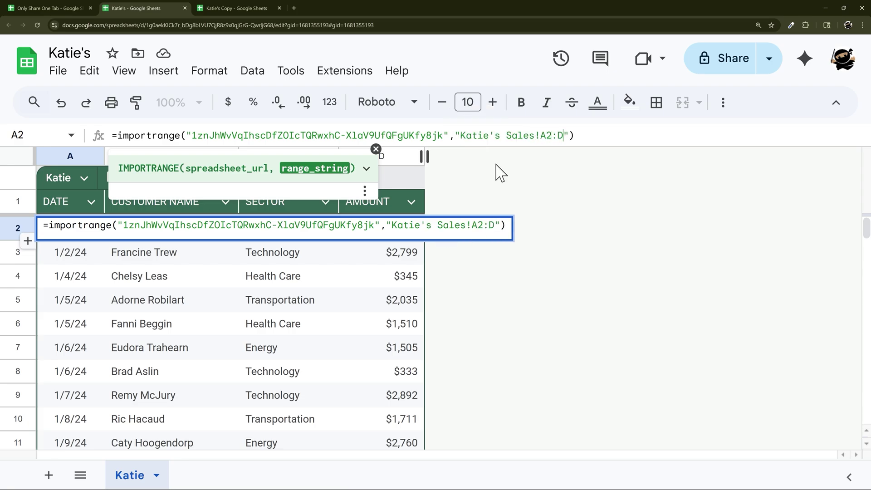
key(Return)
Inspect the updated A2 formula and imported rows, leaving the formula unchanged
click(68, 232)
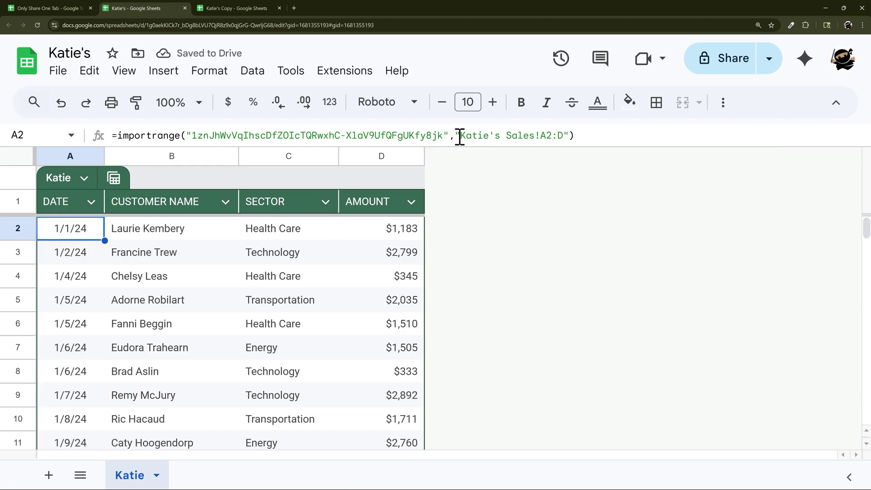
drag(459, 136, 537, 135)
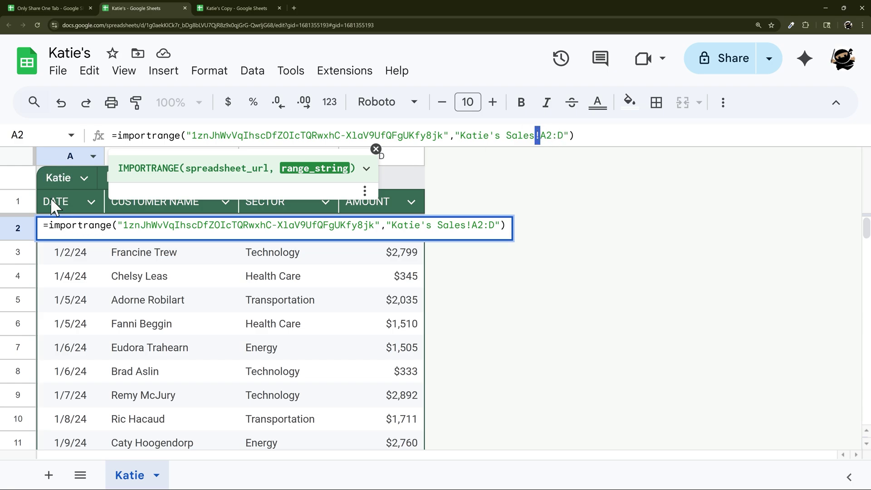
click(67, 233)
drag(66, 236, 369, 356)
click(566, 135)
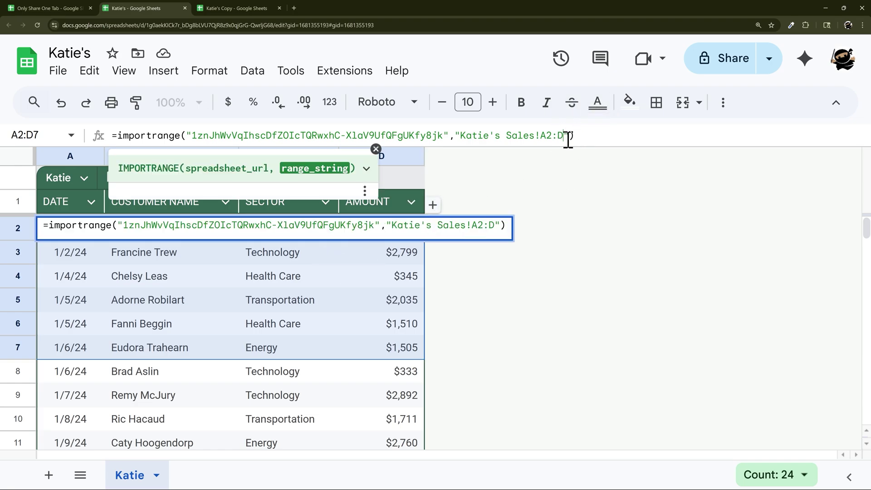
double_click(586, 134)
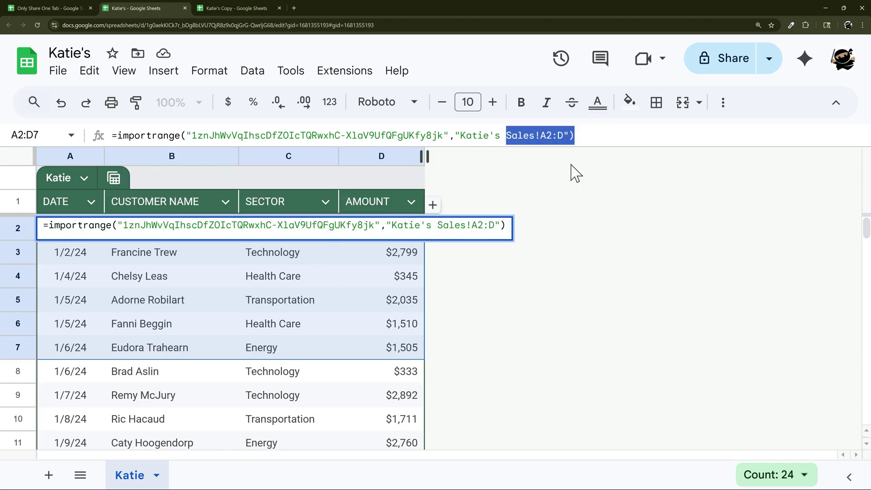
key(Escape)
click(54, 8)
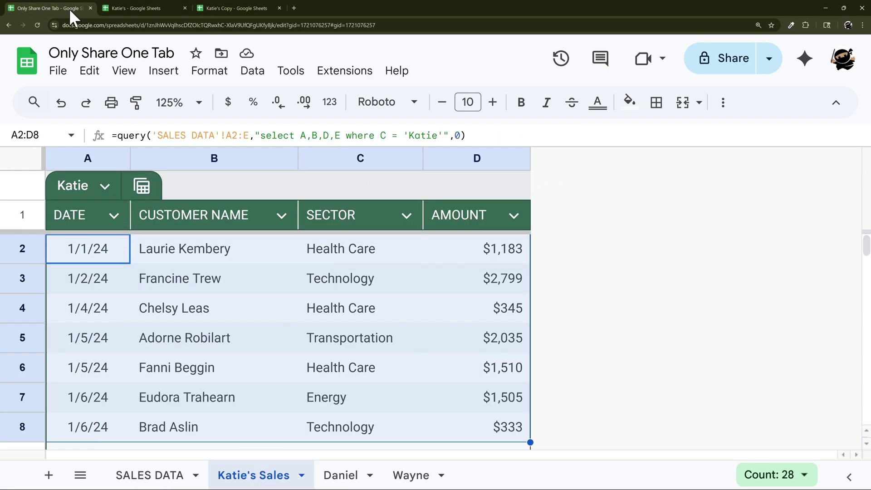
click(213, 7)
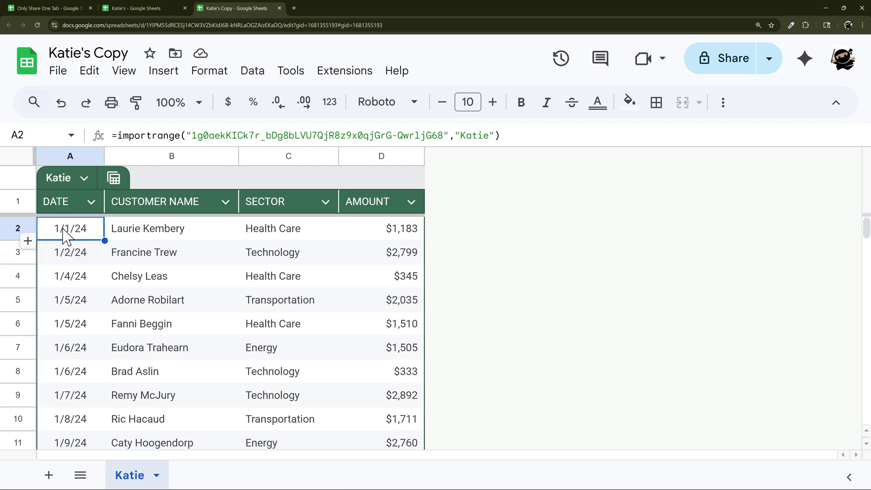
drag(68, 233, 413, 323)
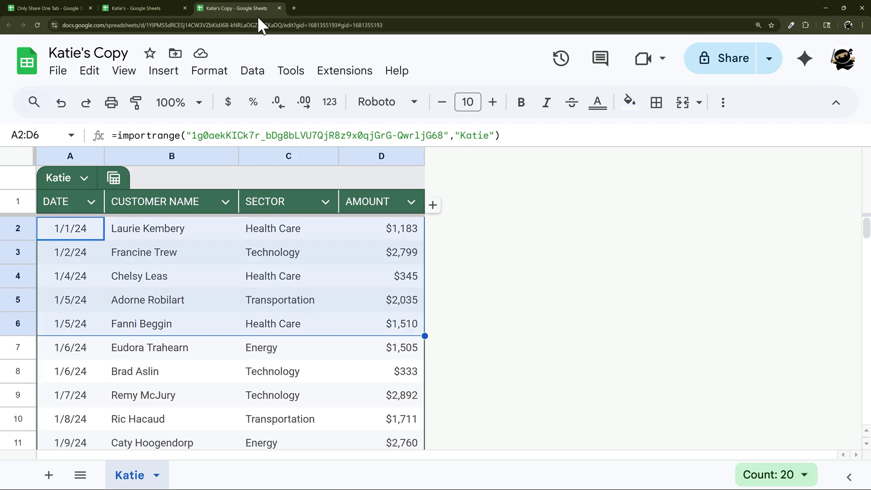
click(719, 64)
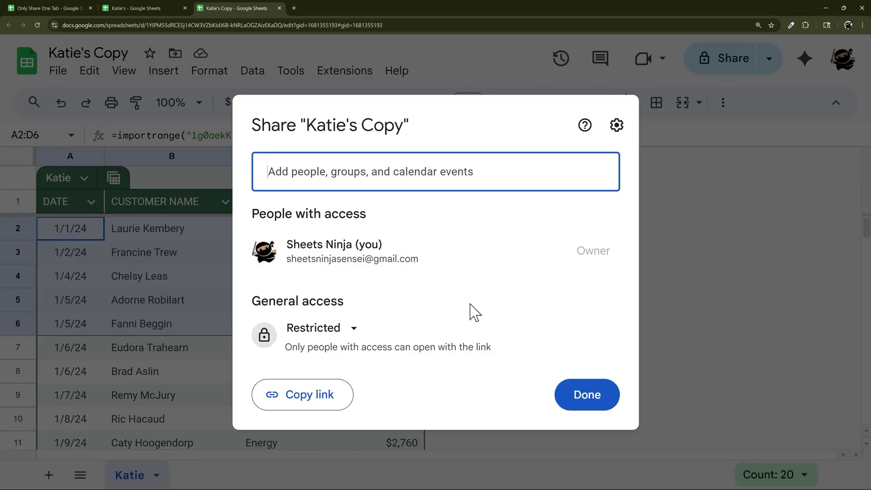
click(565, 406)
click(167, 8)
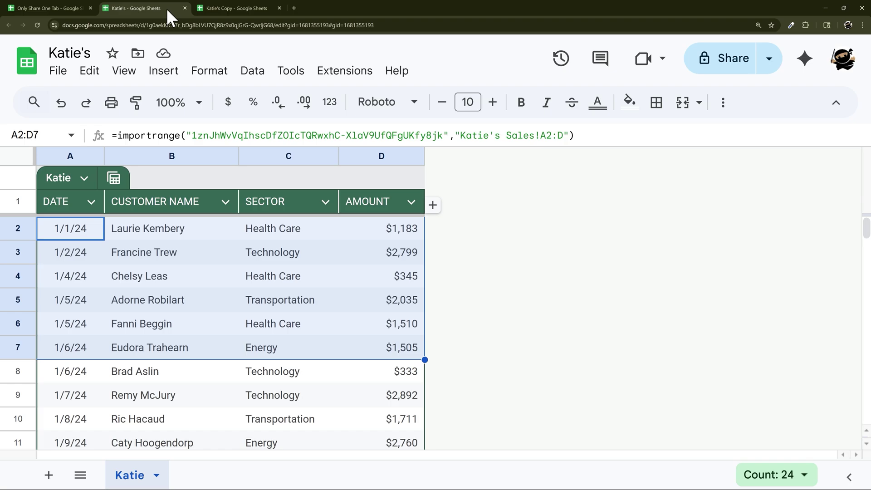
click(706, 68)
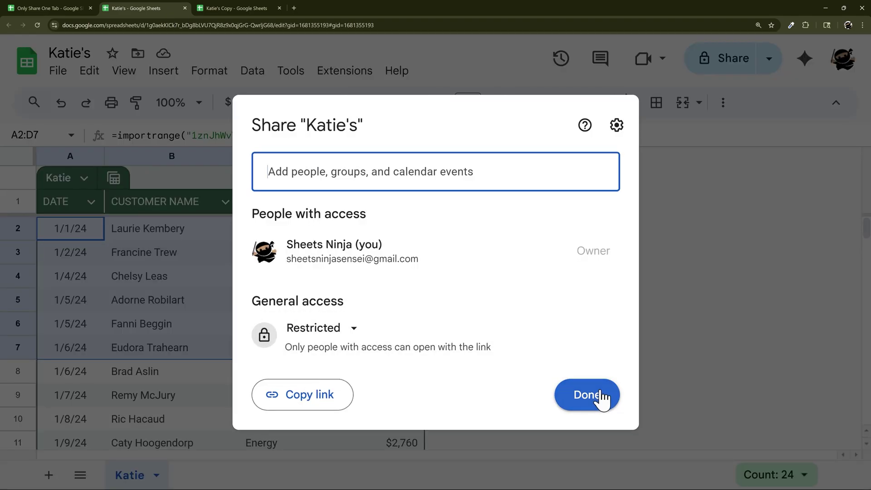
click(601, 393)
click(61, 10)
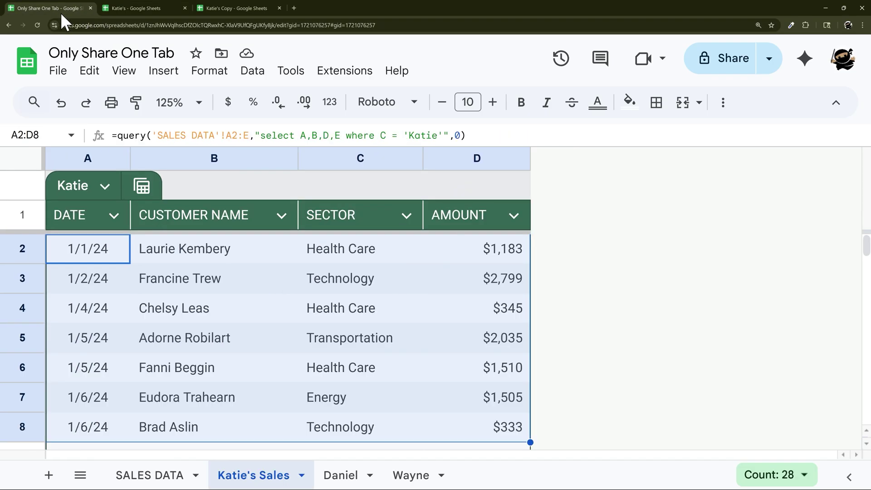
click(710, 68)
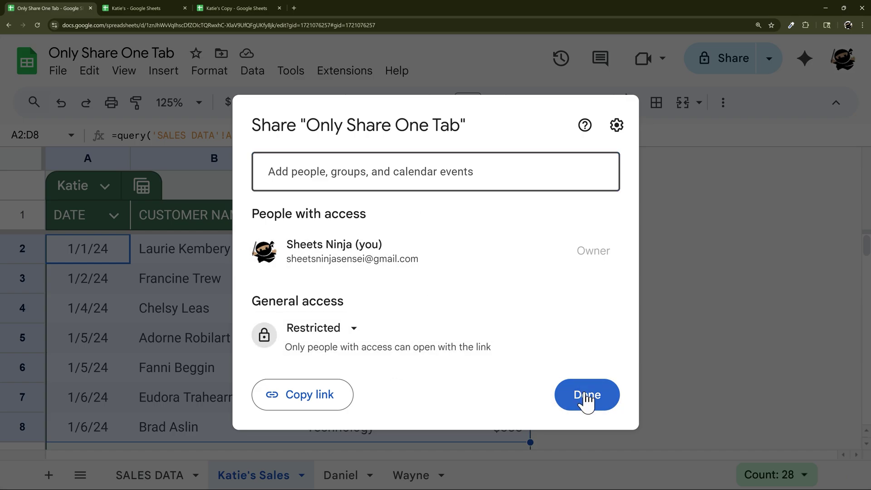
click(587, 399)
click(158, 10)
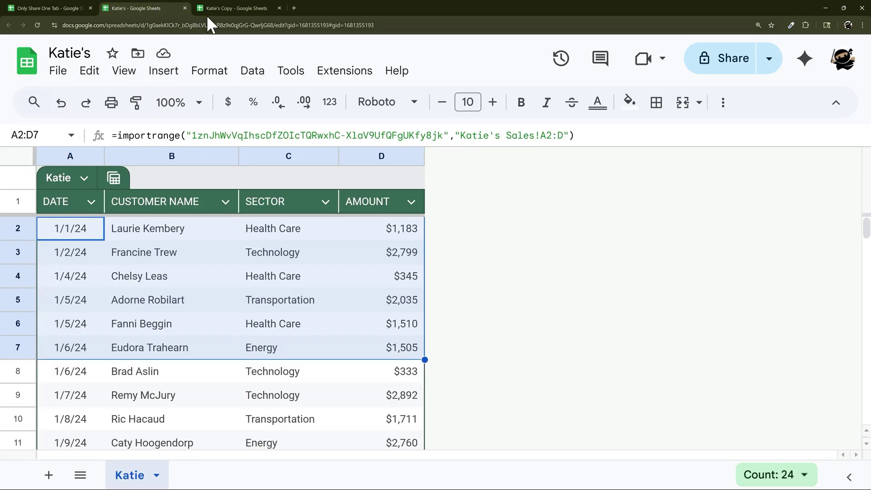
click(222, 8)
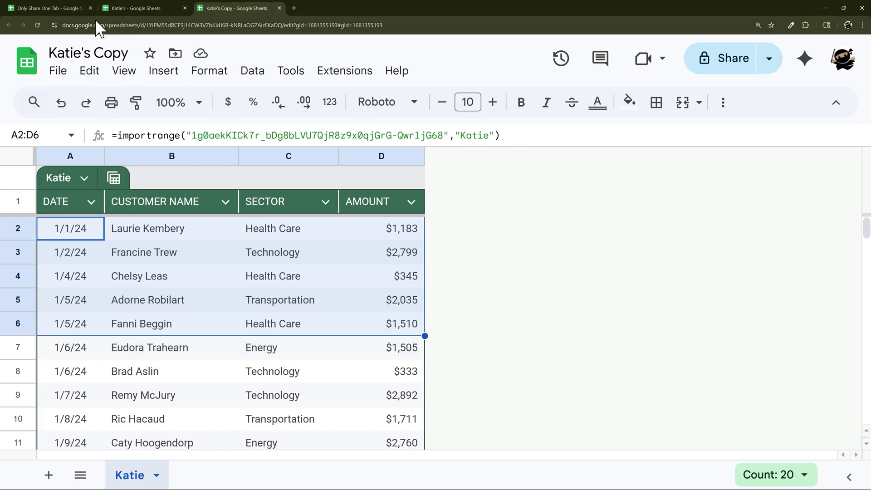
click(50, 8)
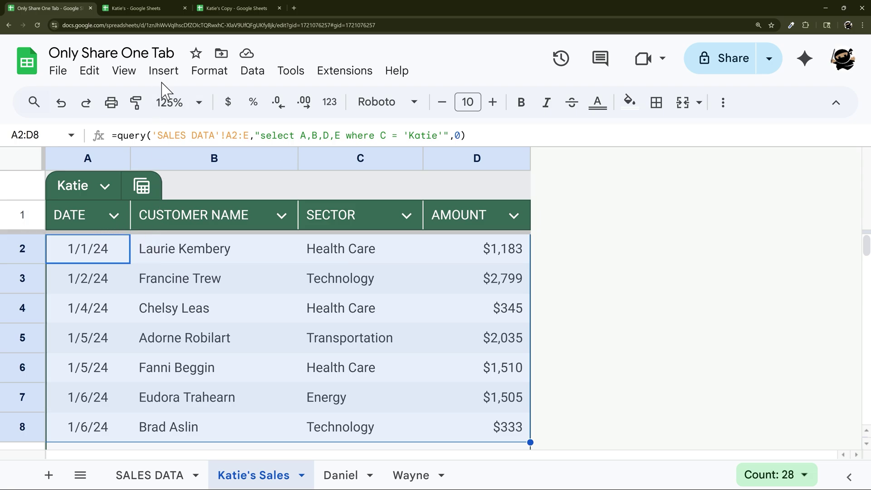
Drop the last letter of SALES DATA's first customer name and confirm it in both imports
click(156, 474)
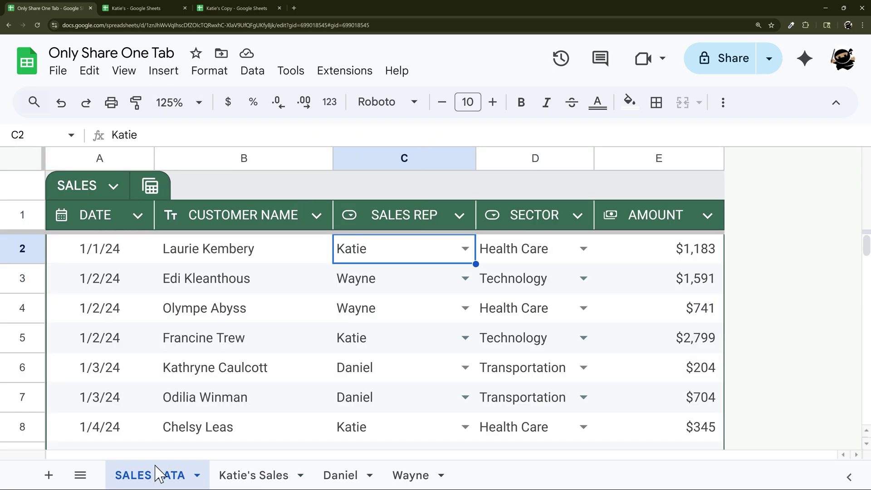
click(222, 6)
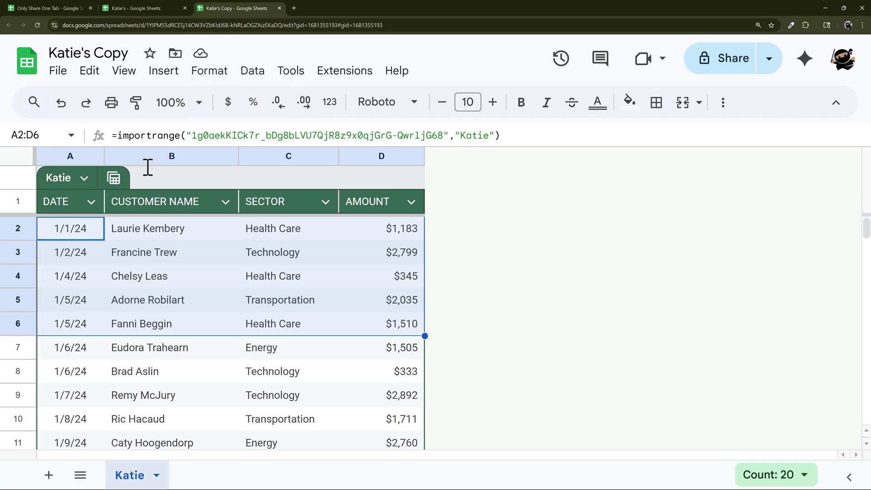
click(153, 236)
click(59, 7)
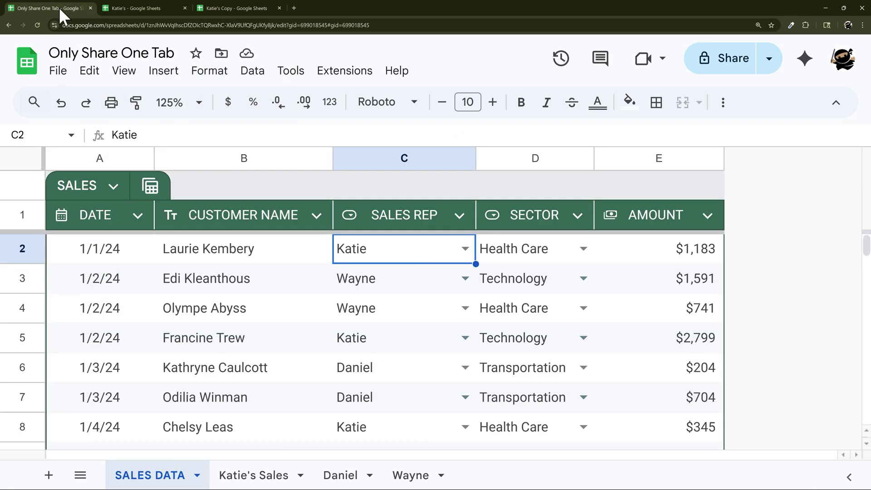
double_click(277, 249)
key(Return)
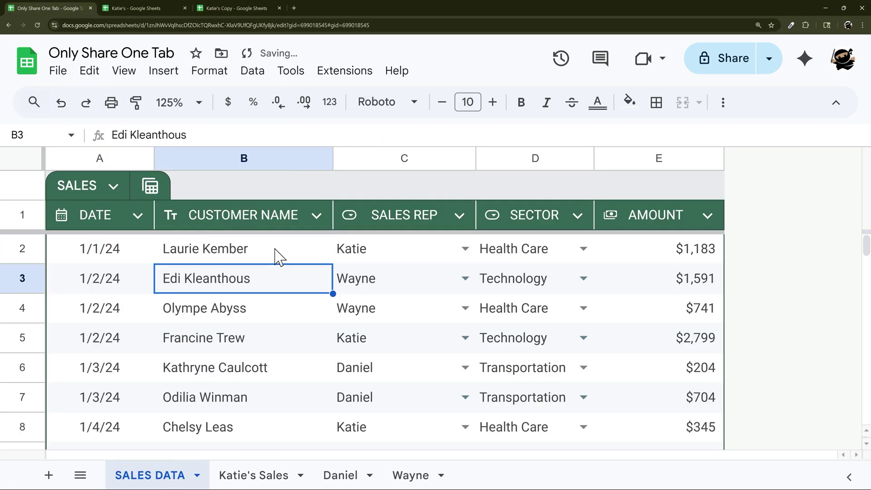
click(143, 6)
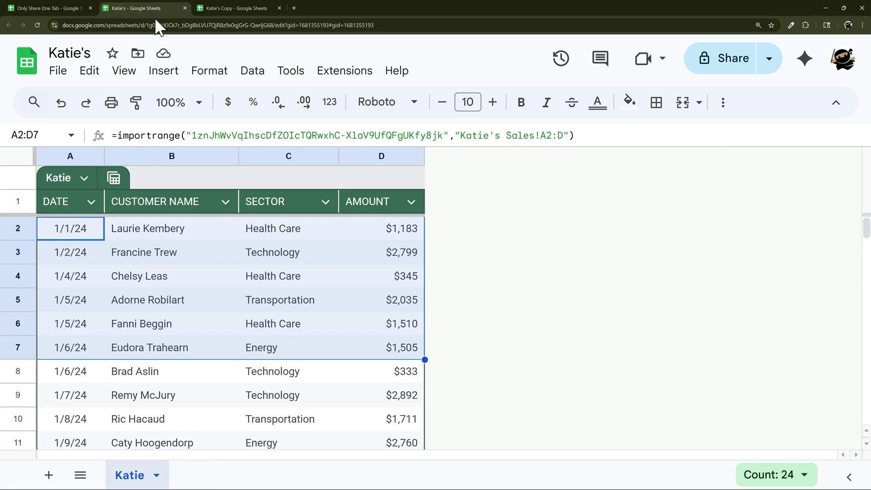
click(176, 239)
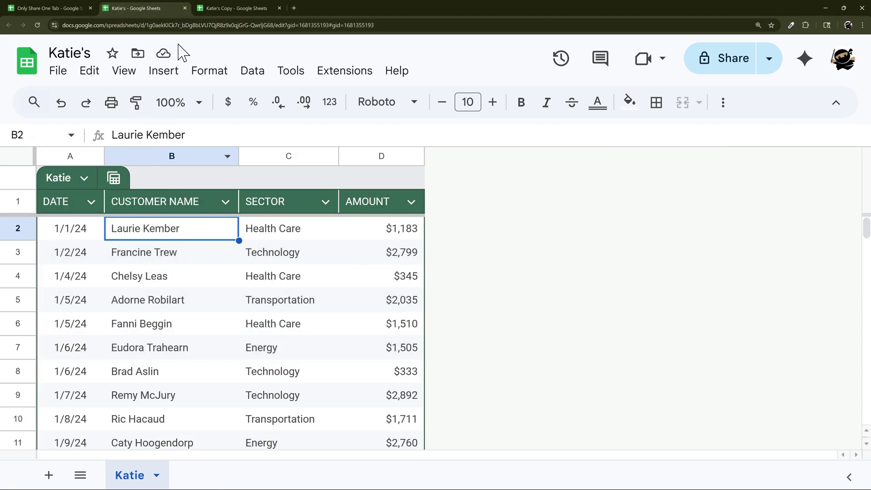
click(233, 8)
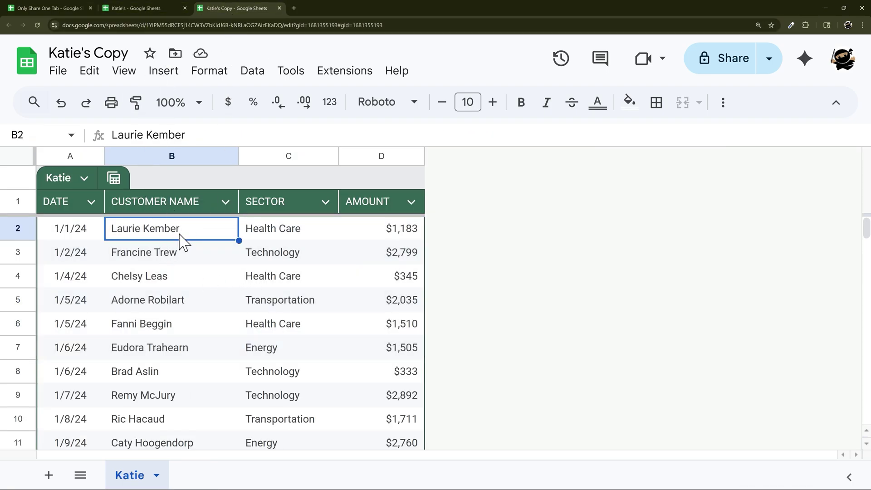
Assign SALES DATA's row 3 1/2/24 Technology sale to Katie and verify it in Katie's Copy
click(58, 6)
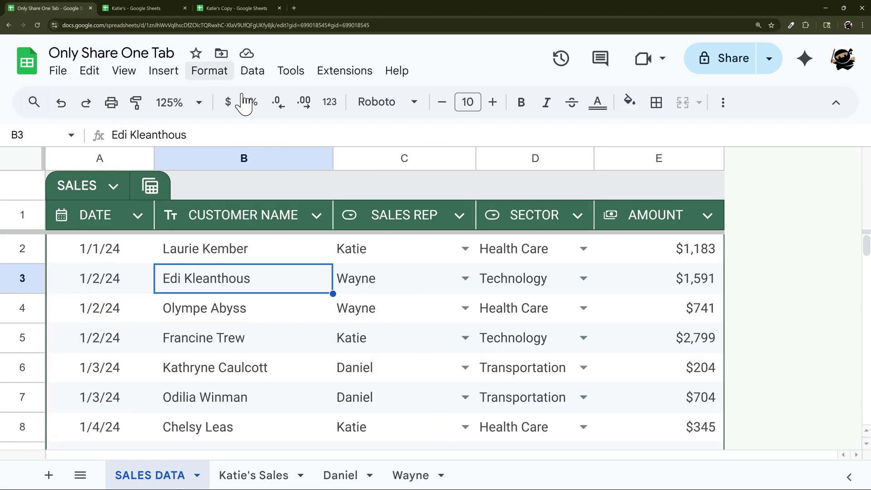
click(465, 279)
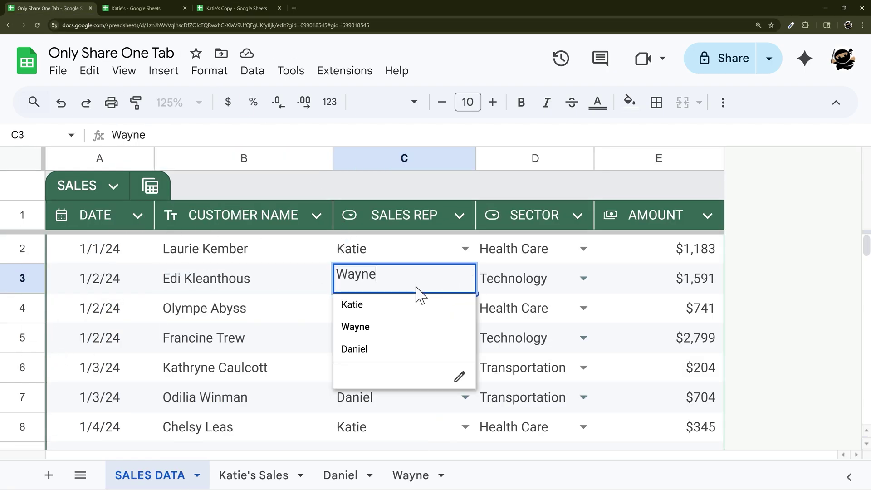
click(370, 312)
click(191, 286)
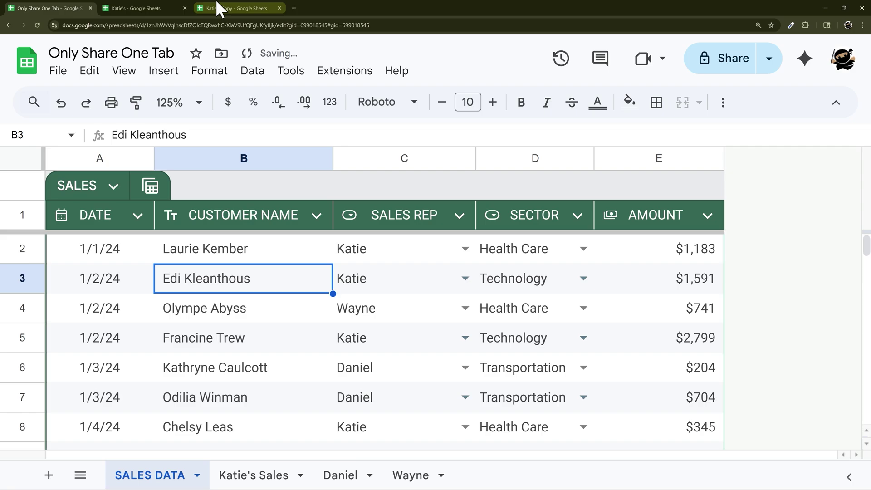
click(223, 9)
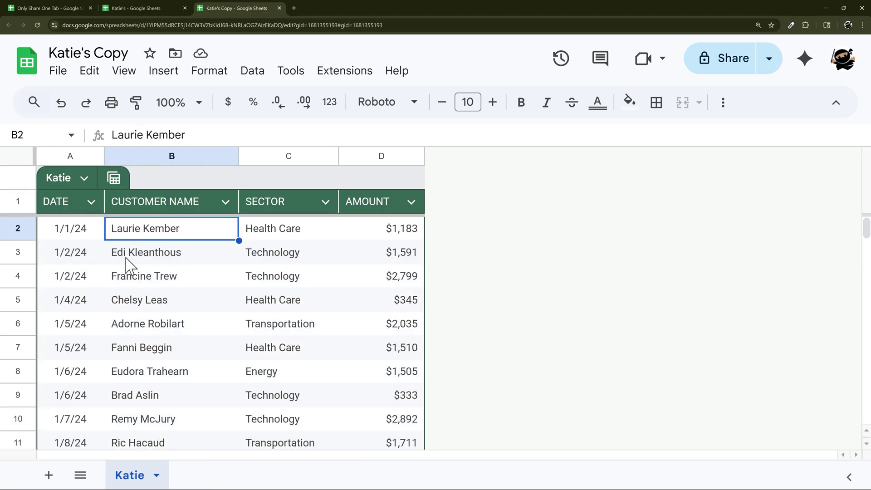
drag(126, 258, 415, 267)
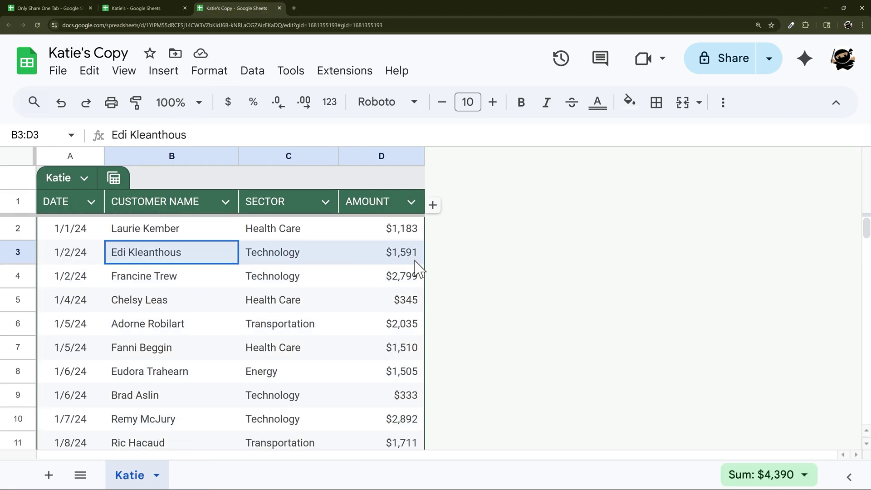
click(60, 9)
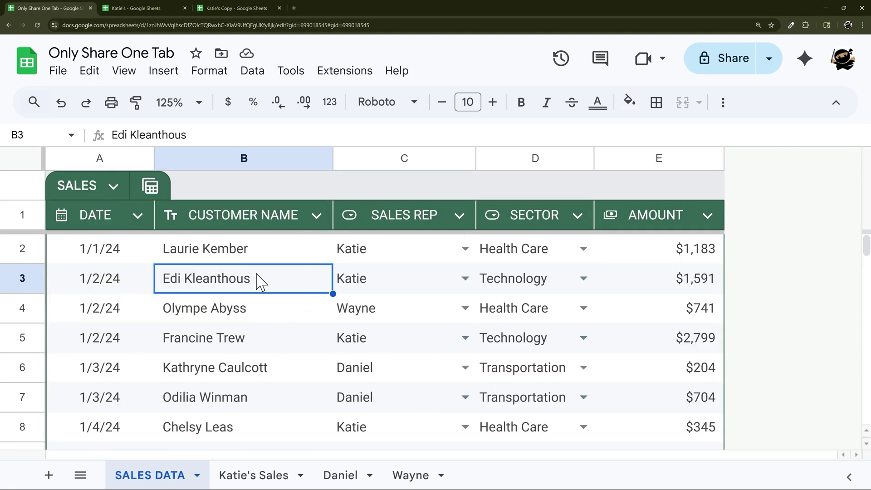
click(231, 8)
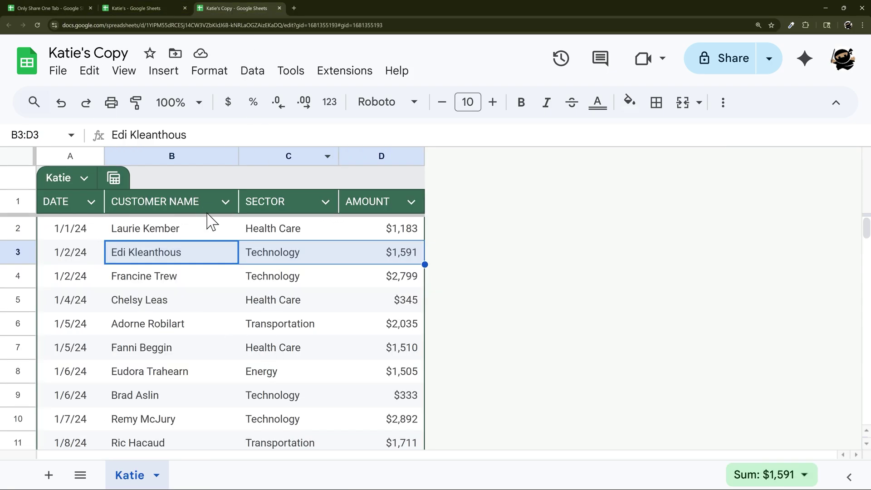